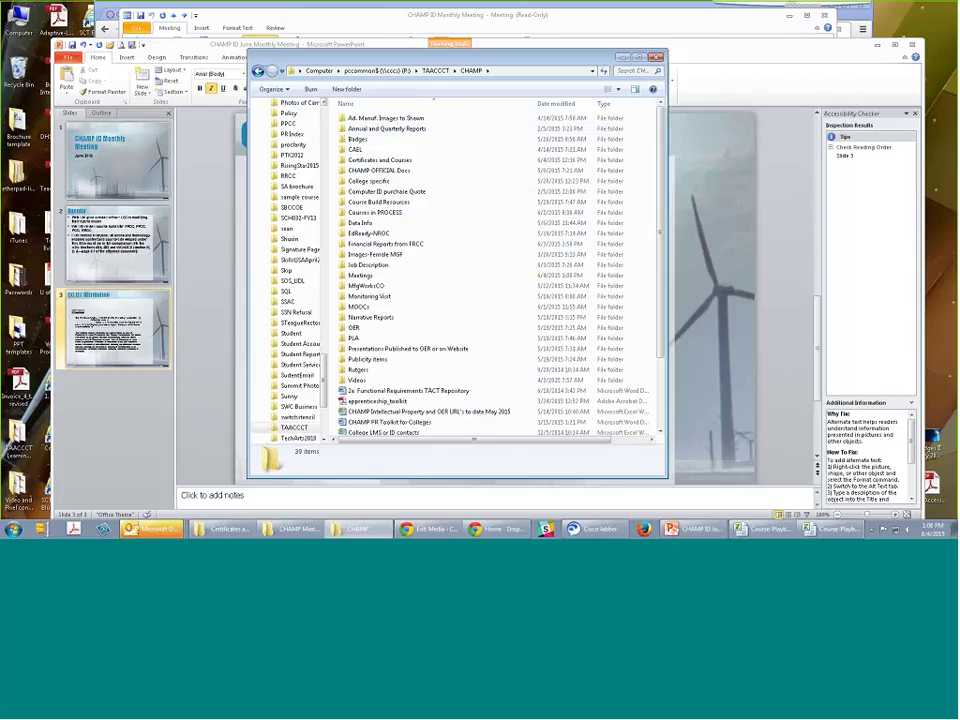
- Open the AccessibleTextbook Flyer document from the Accessibility folder on the M: drive and look over its content
{"action": "left_click_drag", "start_coordinate": [324, 374], "coordinate": [343, 121]}
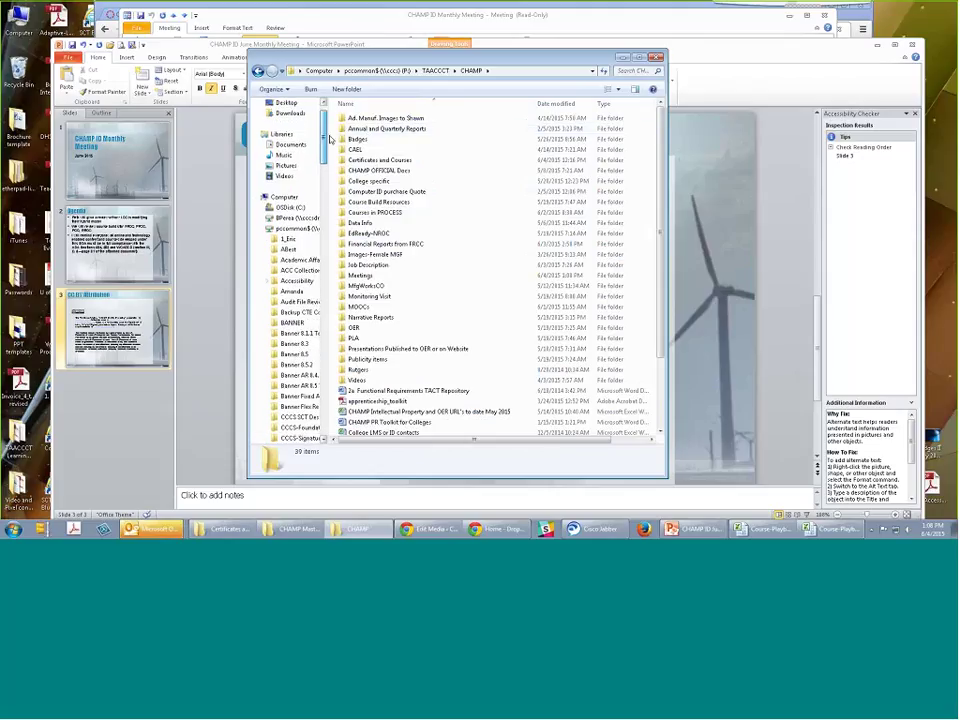
{"action": "left_click", "coordinate": [297, 217]}
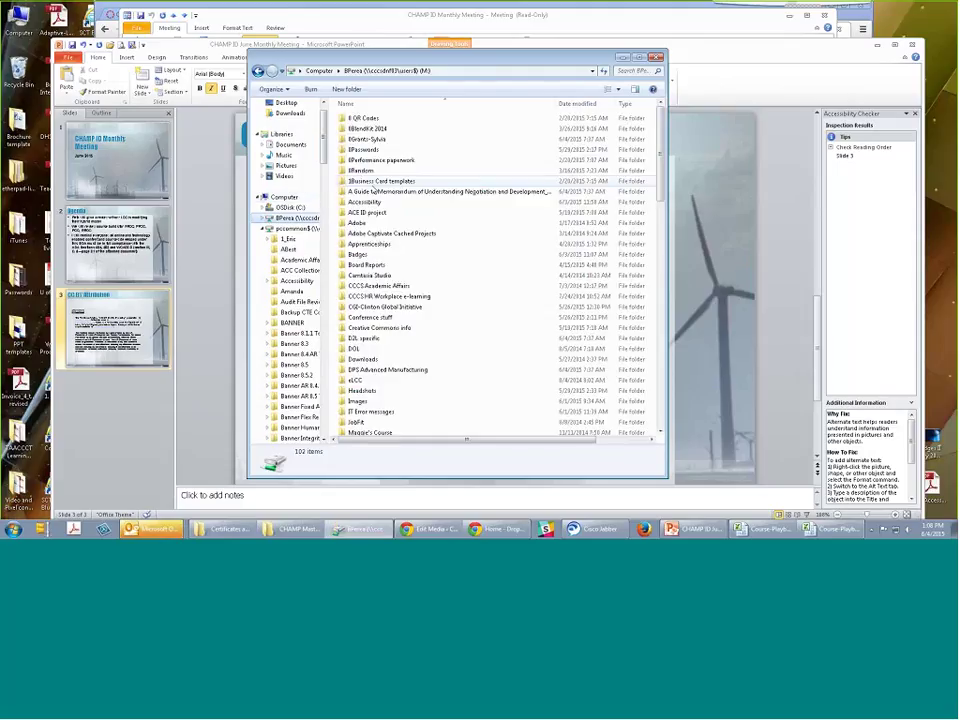
{"action": "double_click", "coordinate": [366, 201]}
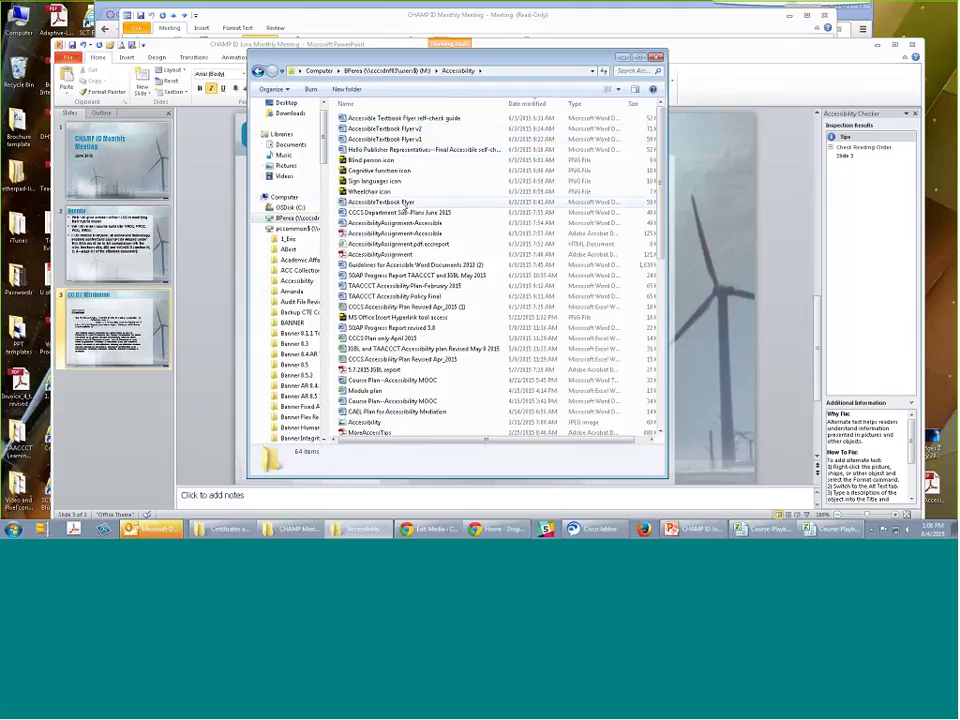
{"action": "double_click", "coordinate": [402, 204]}
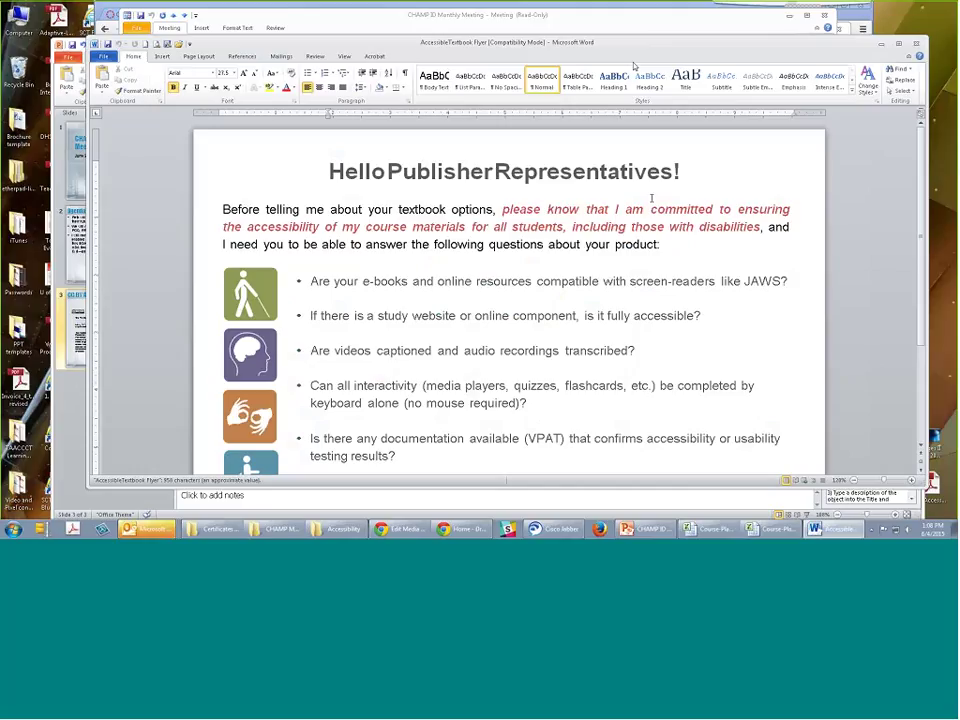
{"action": "scroll", "coordinate": [718, 210], "scroll_direction": "down", "scroll_amount": 1}
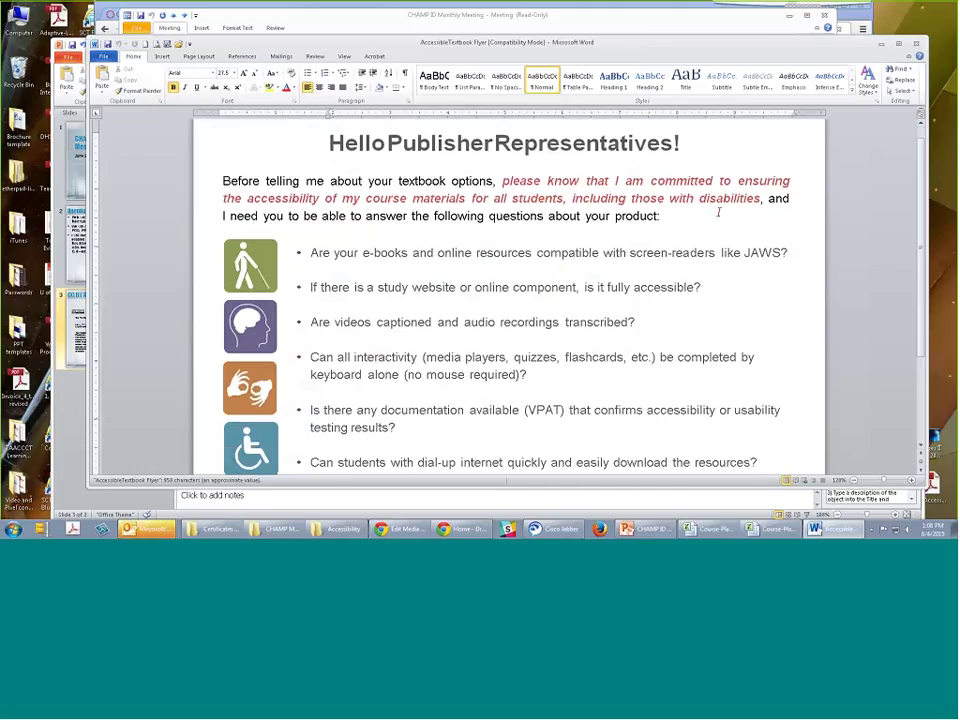
- Try to run the Accessibility Checker on the AccessibleTextbook Flyer and close the document
{"action": "left_click", "coordinate": [110, 58]}
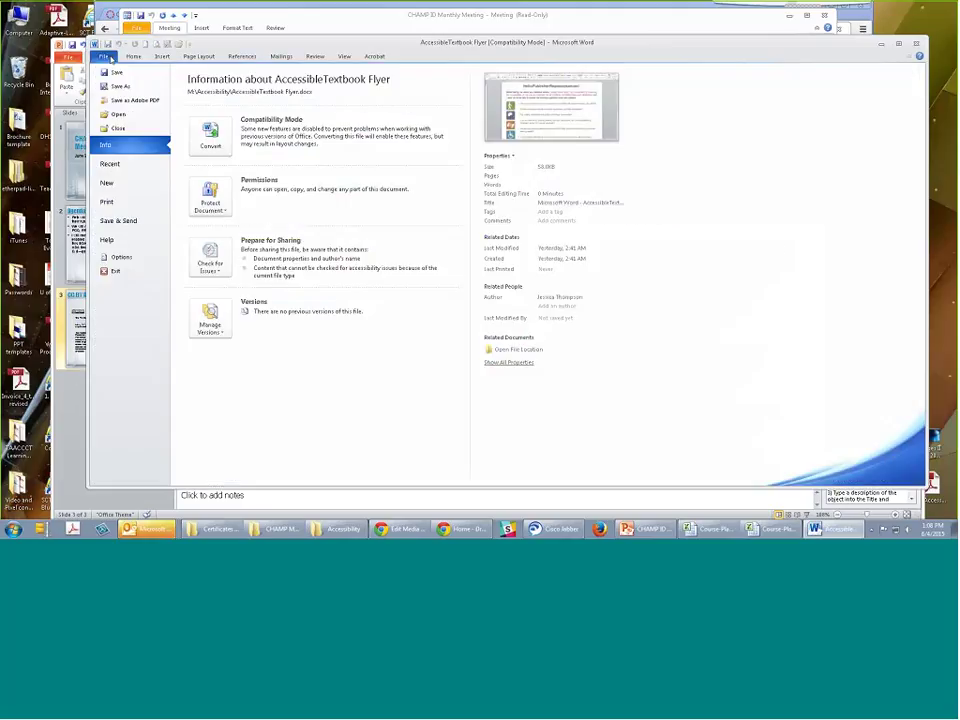
{"action": "left_click", "coordinate": [207, 253]}
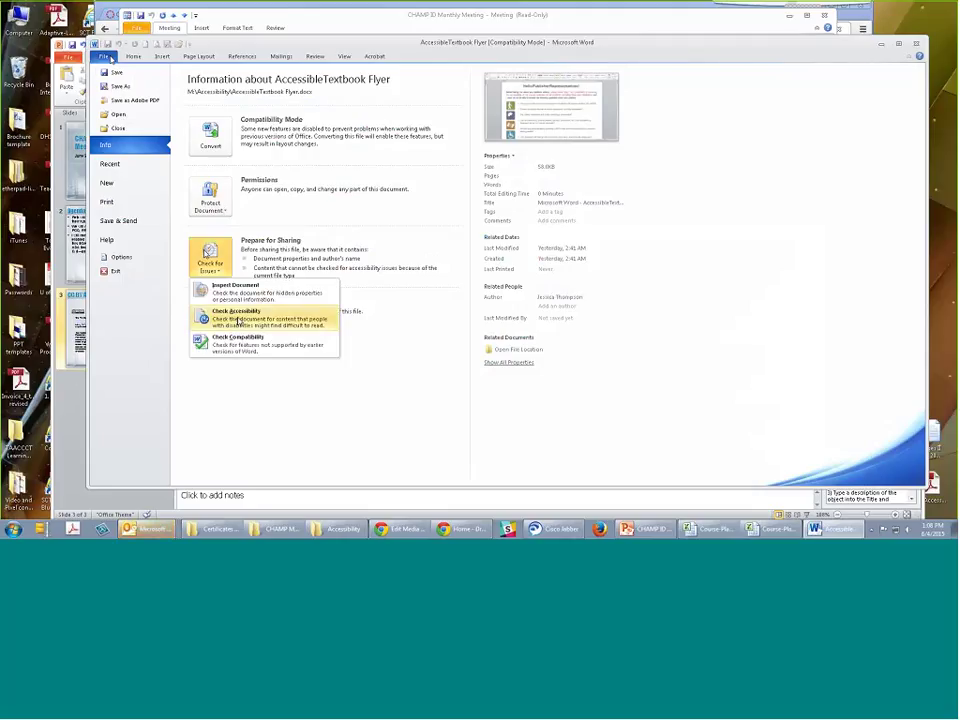
{"action": "left_click", "coordinate": [218, 314]}
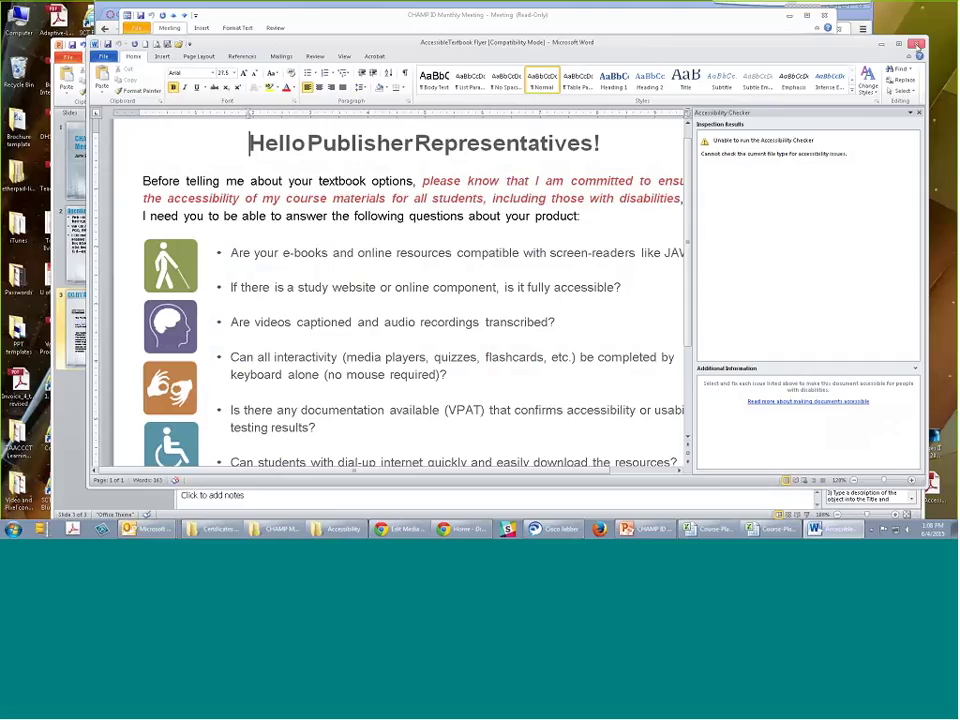
{"action": "left_click", "coordinate": [916, 44]}
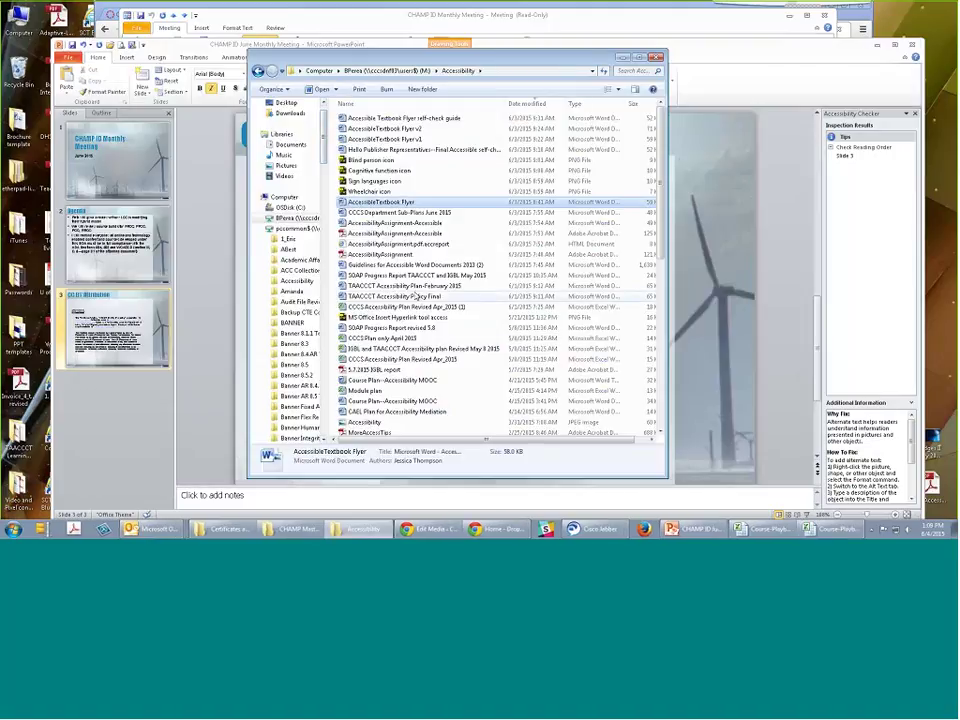
- Open the TAACCCT Accessibility Policy Final document and run the Accessibility Checker on it
{"action": "double_click", "coordinate": [415, 296]}
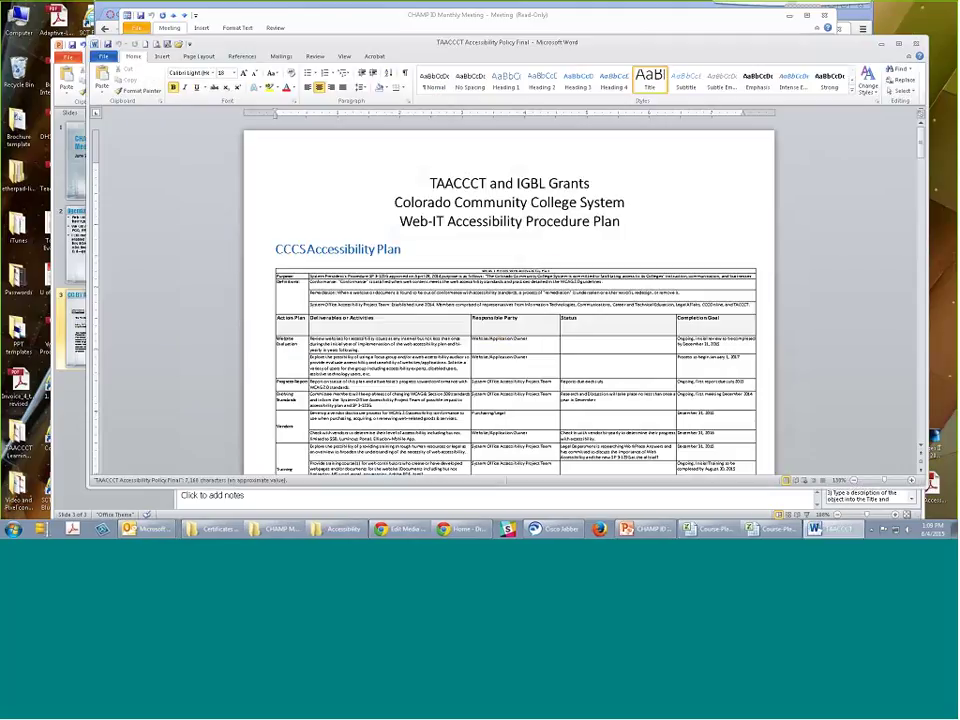
{"action": "left_click", "coordinate": [103, 56]}
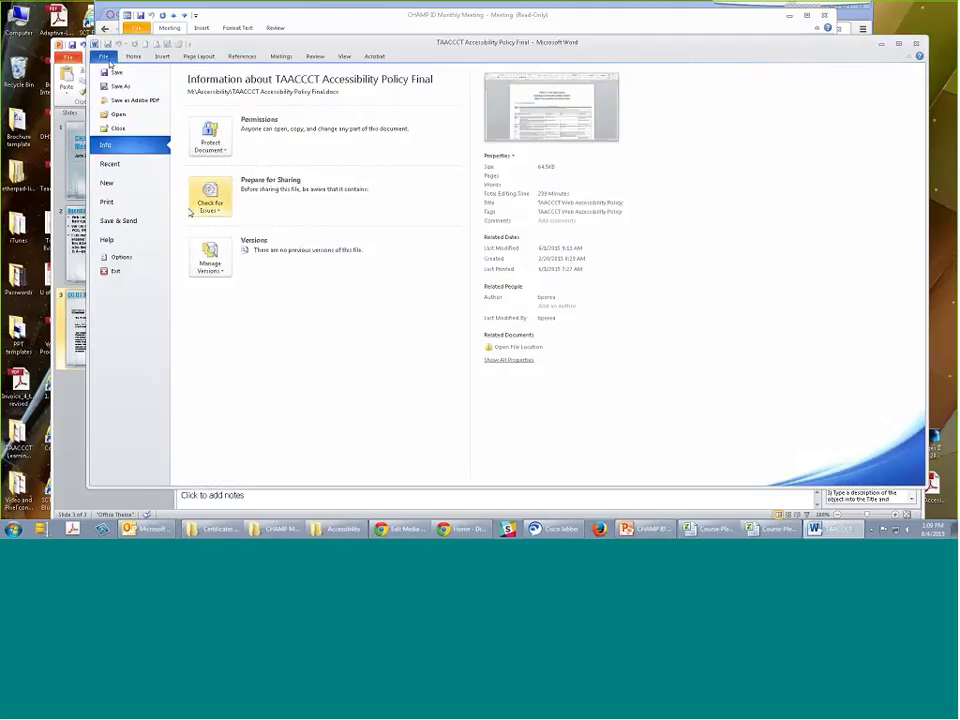
{"action": "left_click", "coordinate": [209, 197]}
{"action": "left_click", "coordinate": [237, 256]}
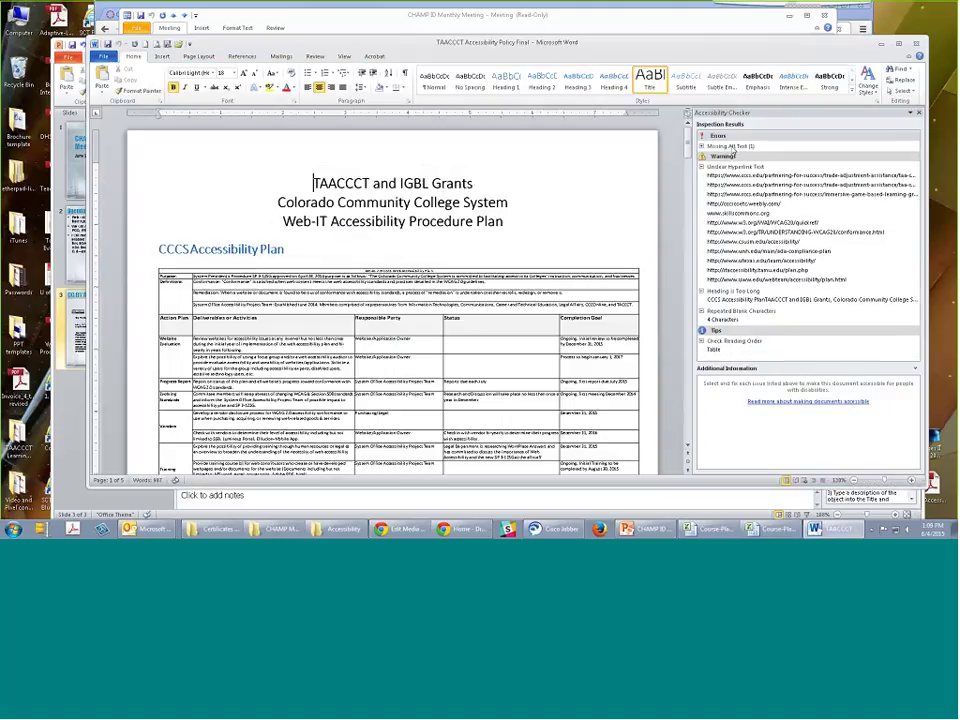
- Fix the missing alt text of Object 1 with "Chart detailing the CCCS WCAG 2.0 web accessibility plan"
{"action": "left_click", "coordinate": [721, 155]}
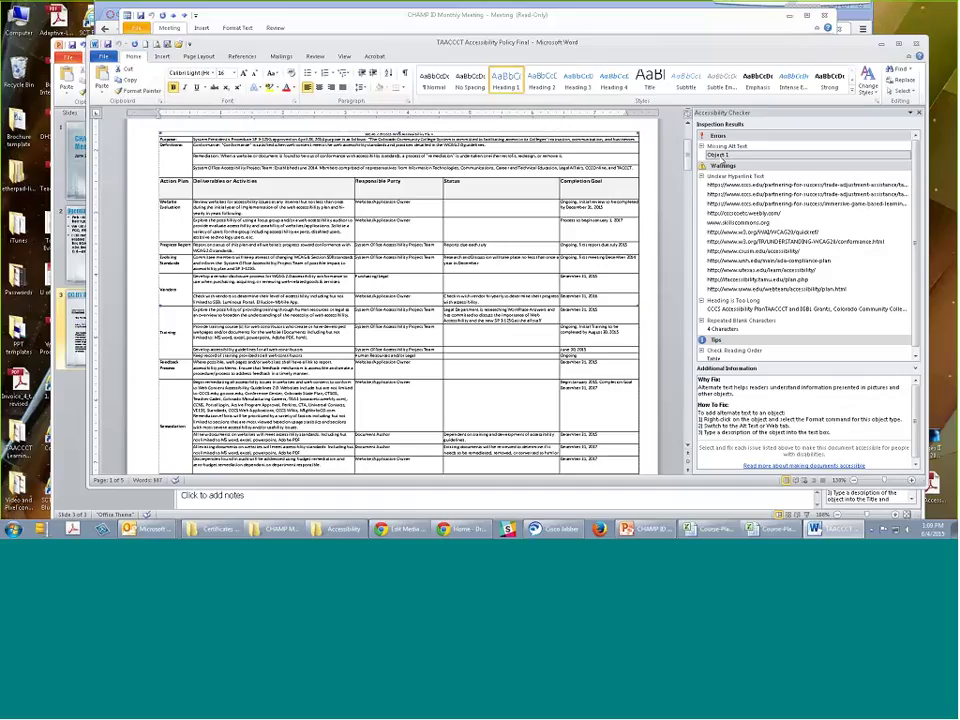
{"action": "right_click", "coordinate": [376, 133]}
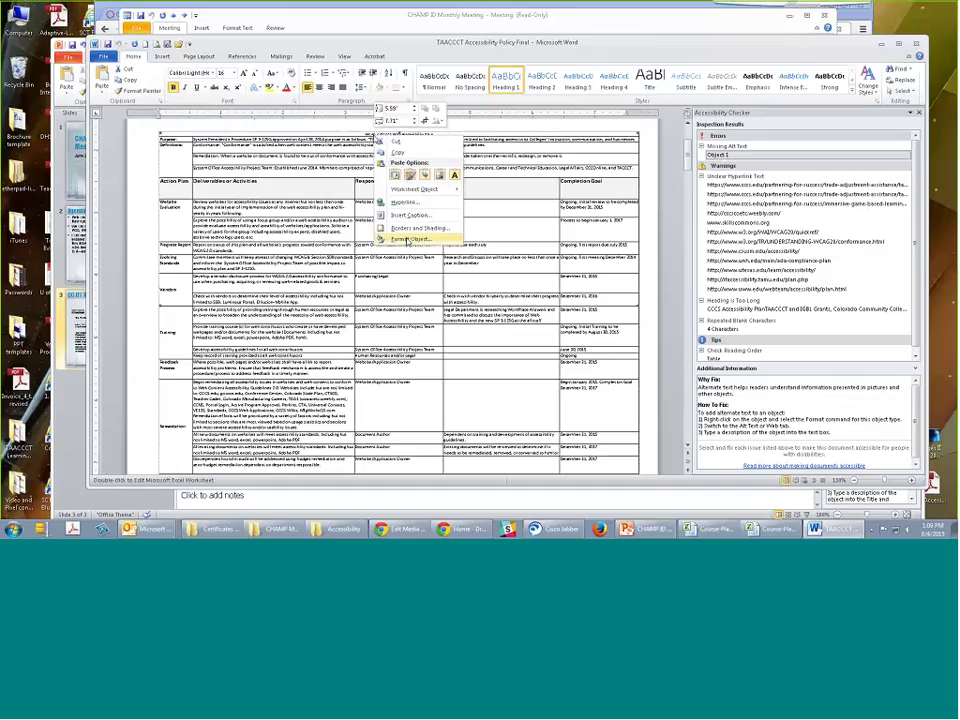
{"action": "left_click", "coordinate": [407, 240]}
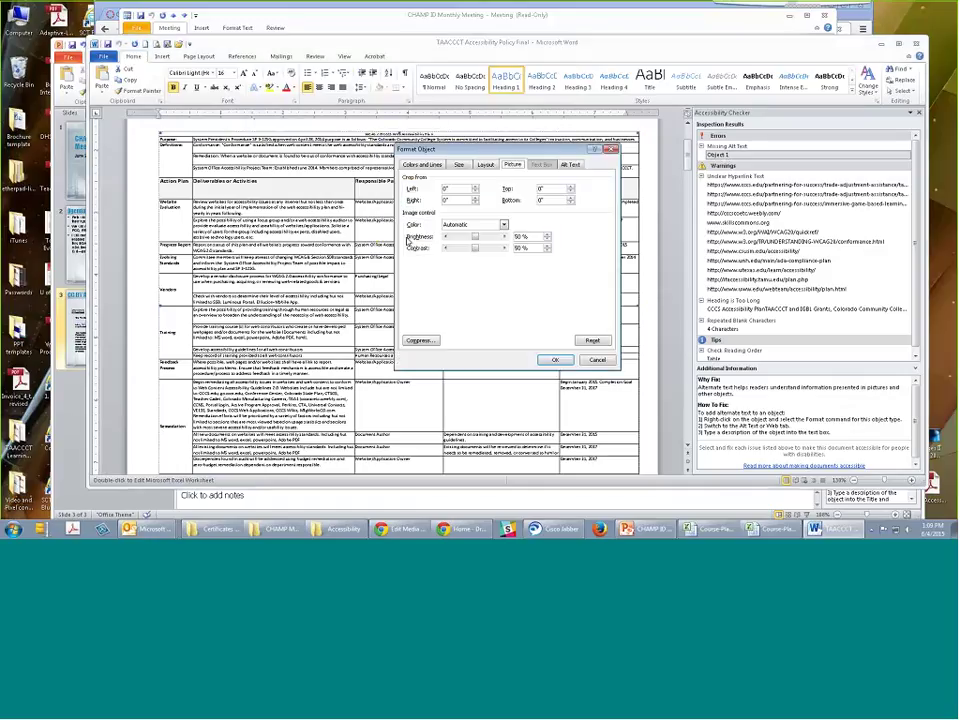
{"action": "left_click", "coordinate": [570, 164]}
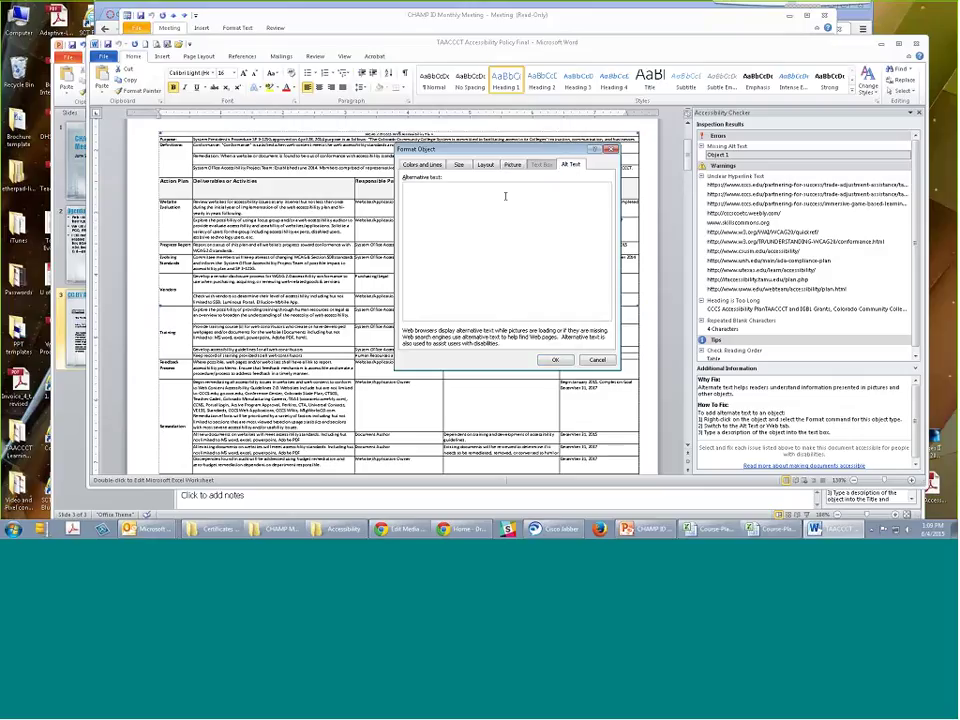
{"action": "type", "text": "Chart detailing the CCCS WCAG 2.0 web accessibility pol"}
{"action": "key", "text": "BackSpace"}
{"action": "key", "text": "BackSpace"}
{"action": "type", "text": "lan"}
{"action": "key", "text": "Return"}
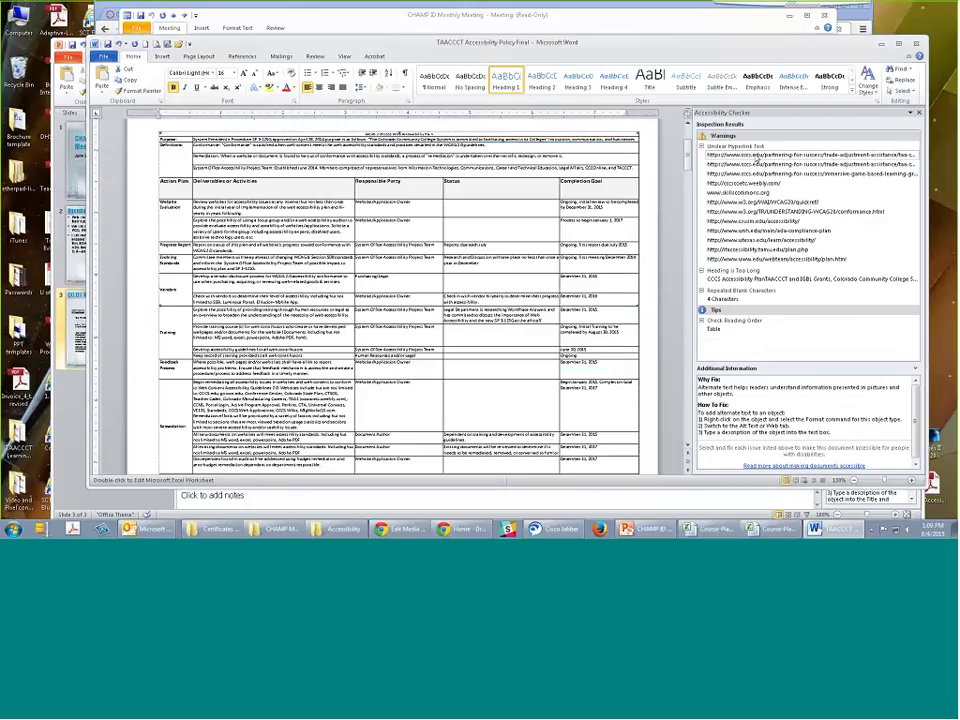
- Go to the first unclear hyperlink warning and insert "CHAMP website" before that link in the TAACCCT audit bullet
{"action": "left_click", "coordinate": [757, 157]}
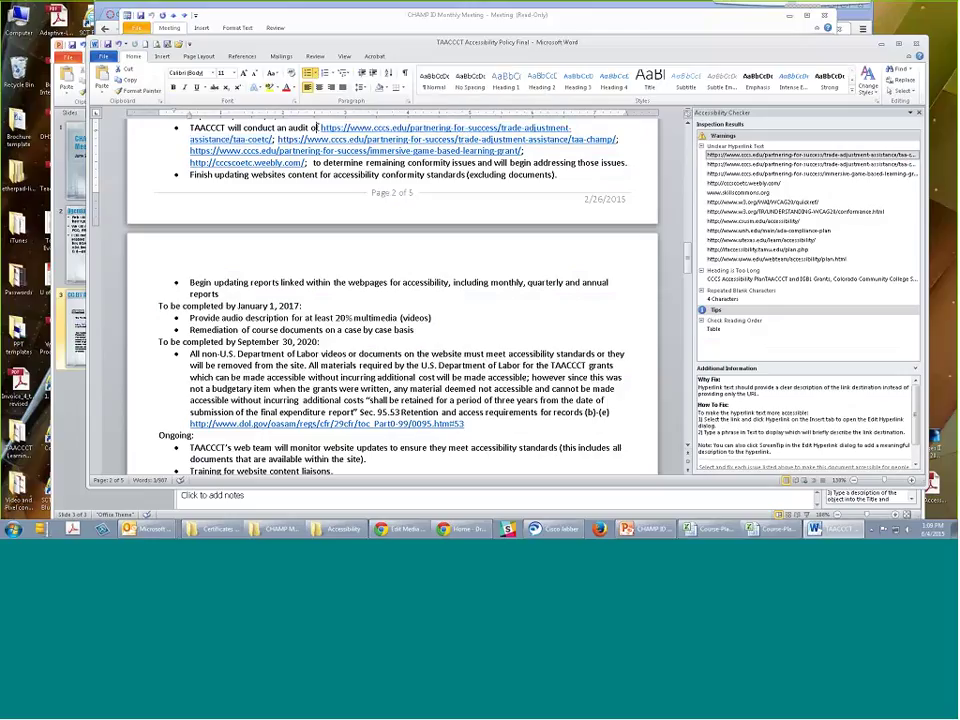
{"action": "left_click", "coordinate": [314, 128]}
{"action": "type", "text": "of"}
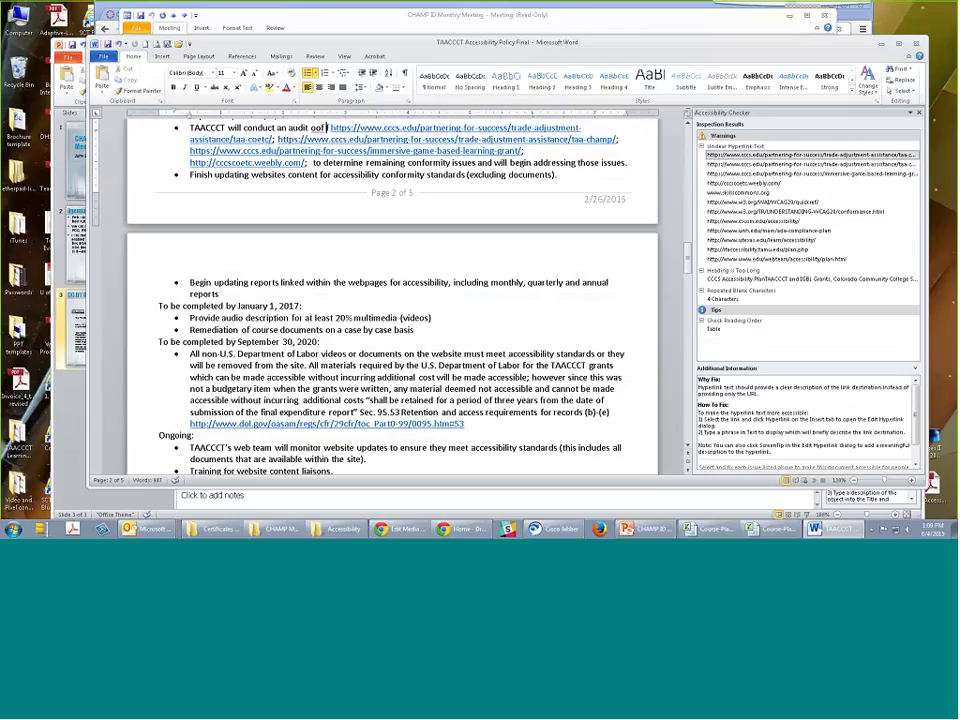
{"action": "key", "text": "BackSpace"}
{"action": "key", "text": "BackSpace"}
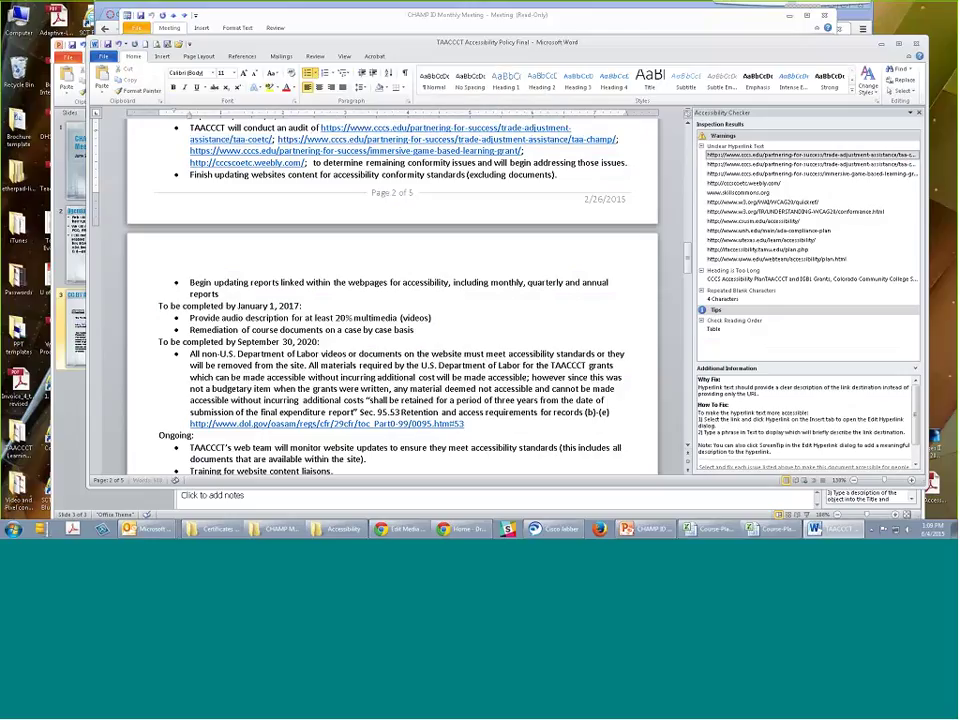
{"action": "type", "text": "CHAMP "}
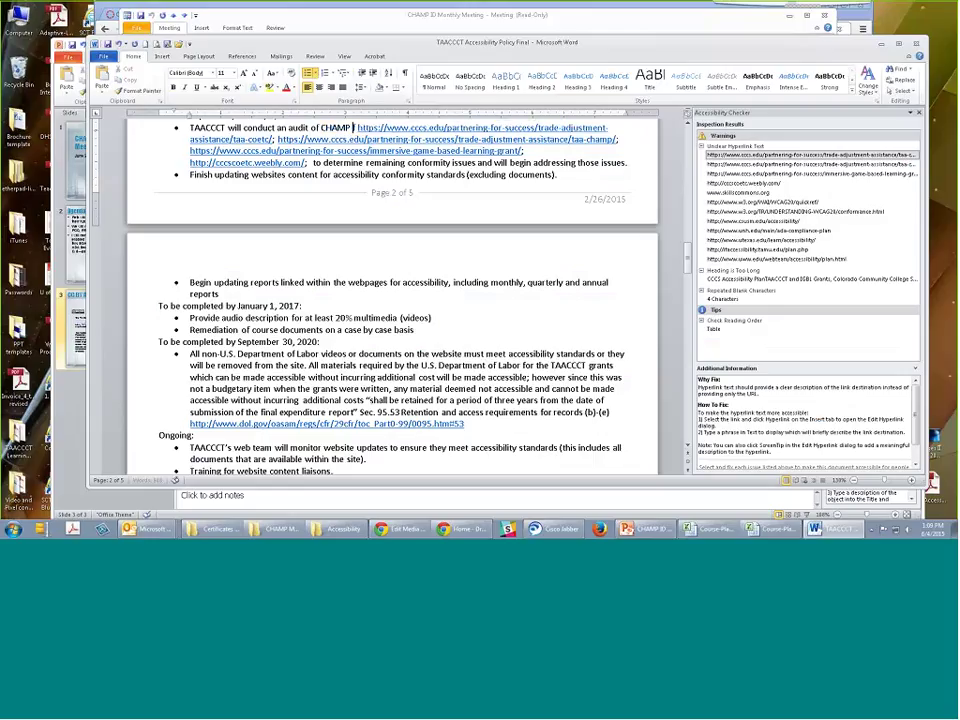
{"action": "type", "text": "website"}
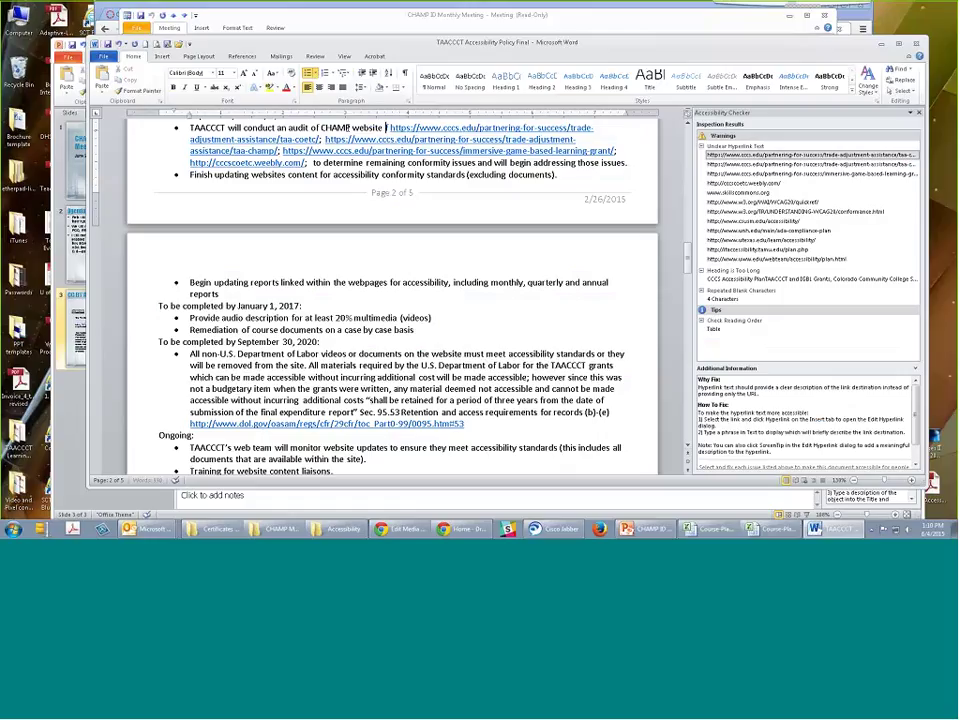
- Replace "CHAMP" with "COETC" in the inserted website description
{"action": "left_click", "coordinate": [348, 129]}
{"action": "key", "text": "BackSpace"}
{"action": "key", "text": "BackSpace"}
{"action": "key", "text": "BackSpace"}
{"action": "type", "text": "O"}
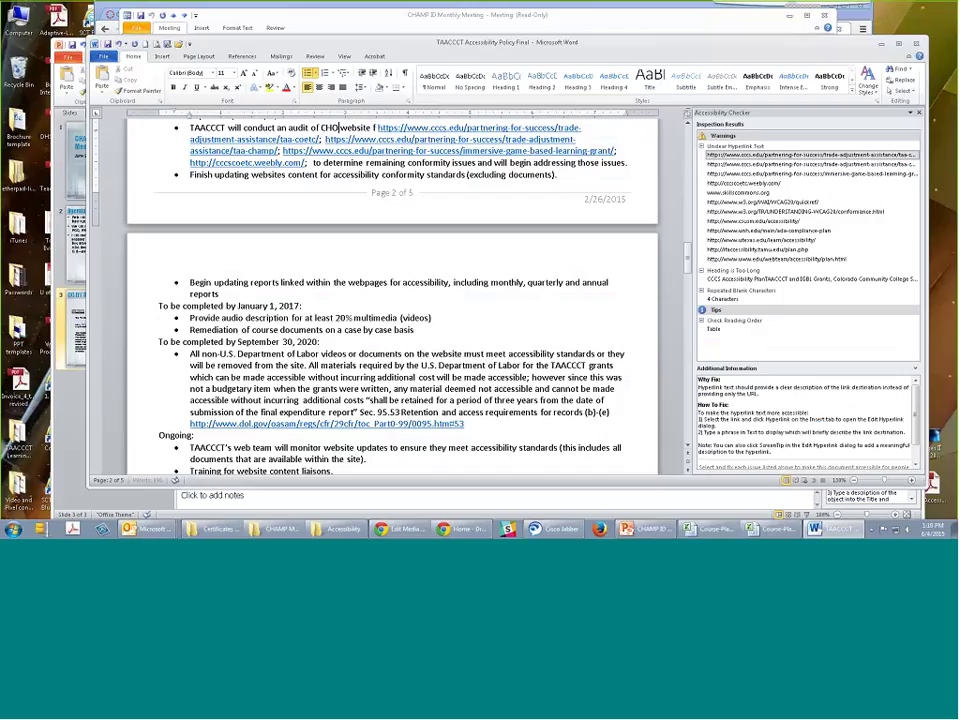
{"action": "key", "text": "BackSpace"}
{"action": "key", "text": "BackSpace"}
{"action": "type", "text": "OETC"}
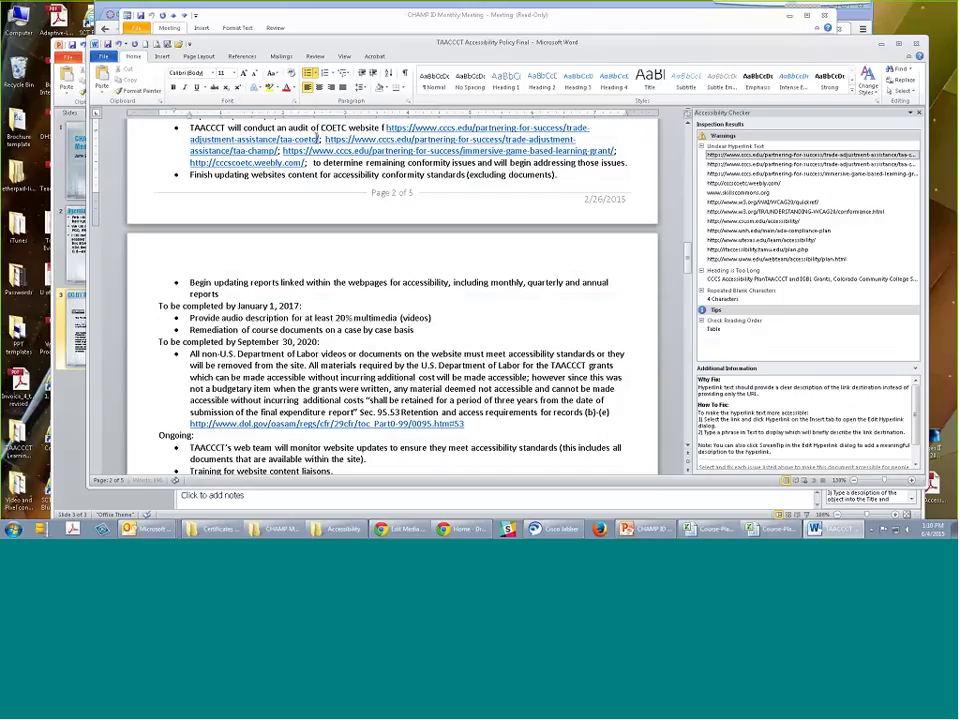
{"action": "left_click_drag", "start_coordinate": [318, 139], "coordinate": [385, 128]}
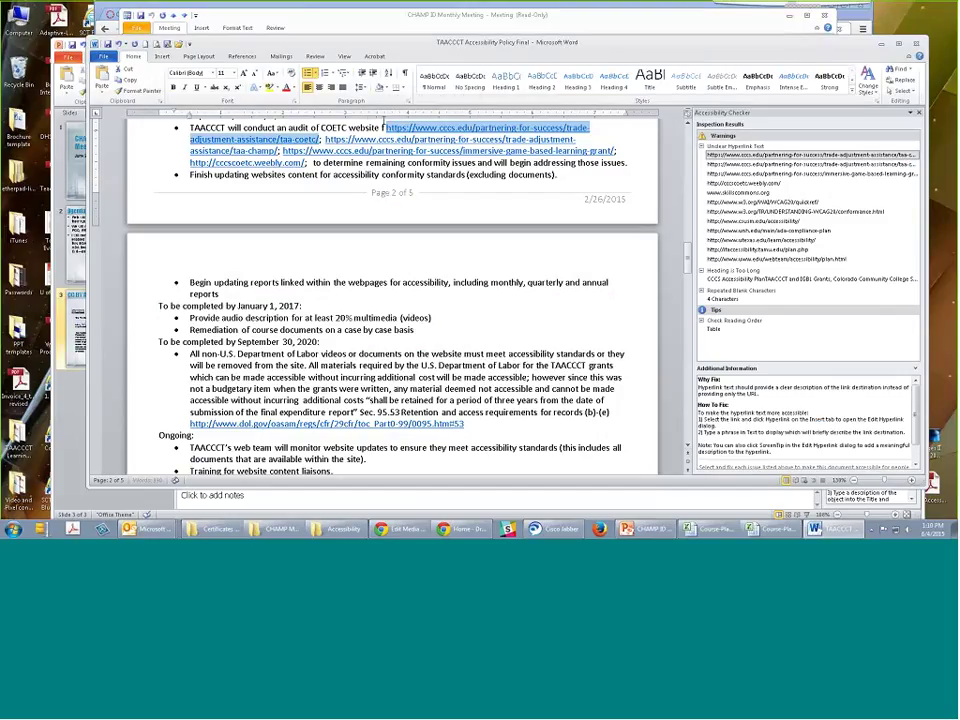
{"action": "key", "text": "ctrl+v"}
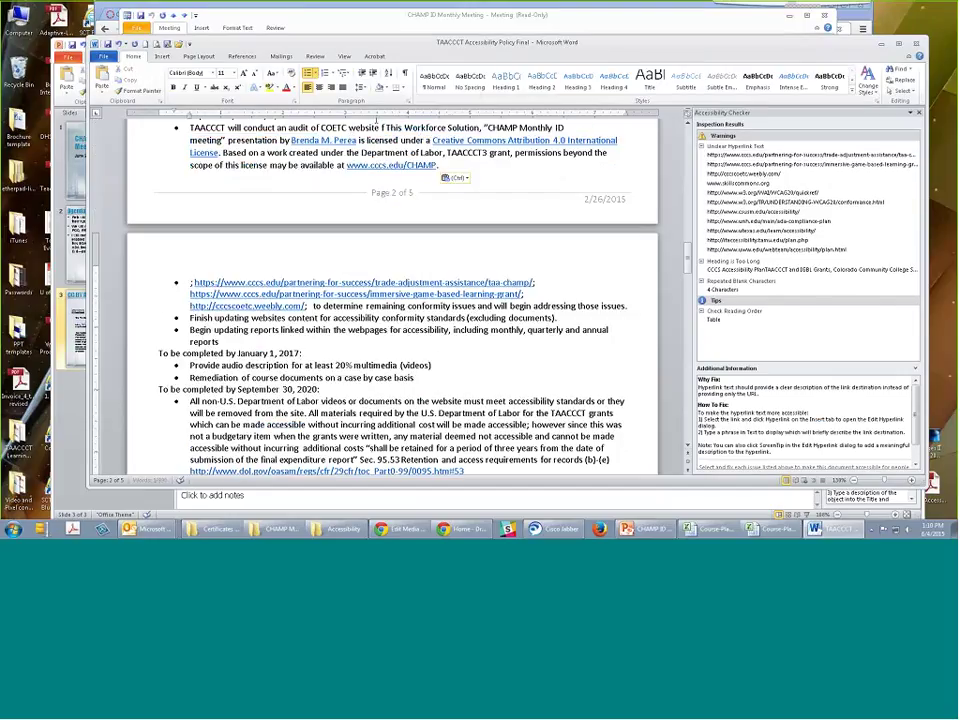
{"action": "key", "text": "ctrl+z"}
- Turn "COETC website" into a hyperlink using the copied address and remove the stray "f" after it
{"action": "left_click", "coordinate": [382, 128]}
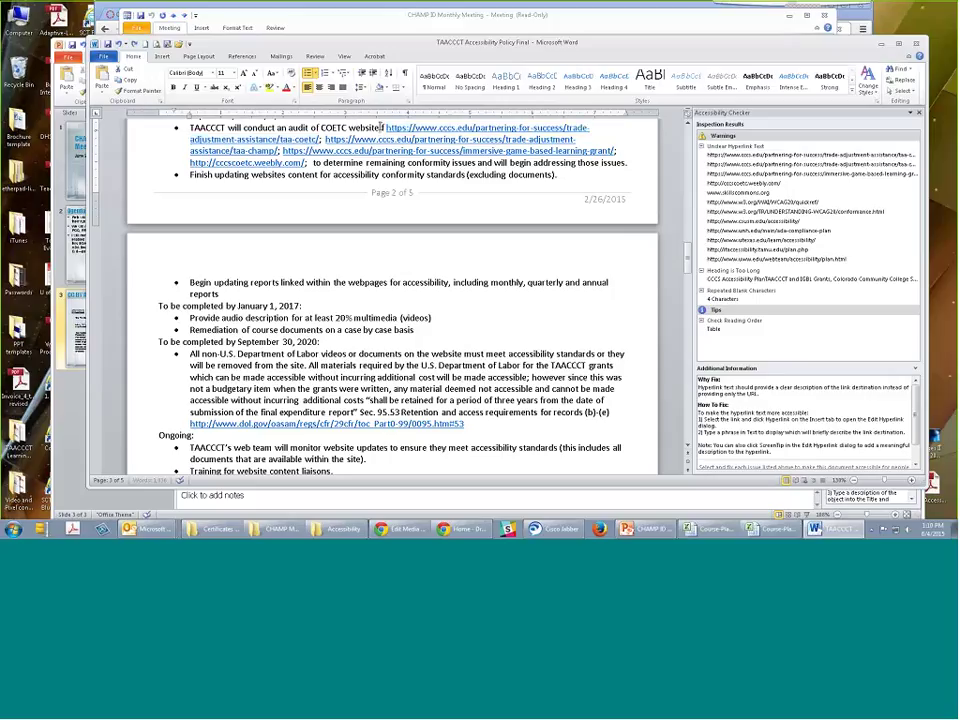
{"action": "left_click_drag", "start_coordinate": [382, 128], "coordinate": [321, 128]}
{"action": "left_click", "coordinate": [162, 56]}
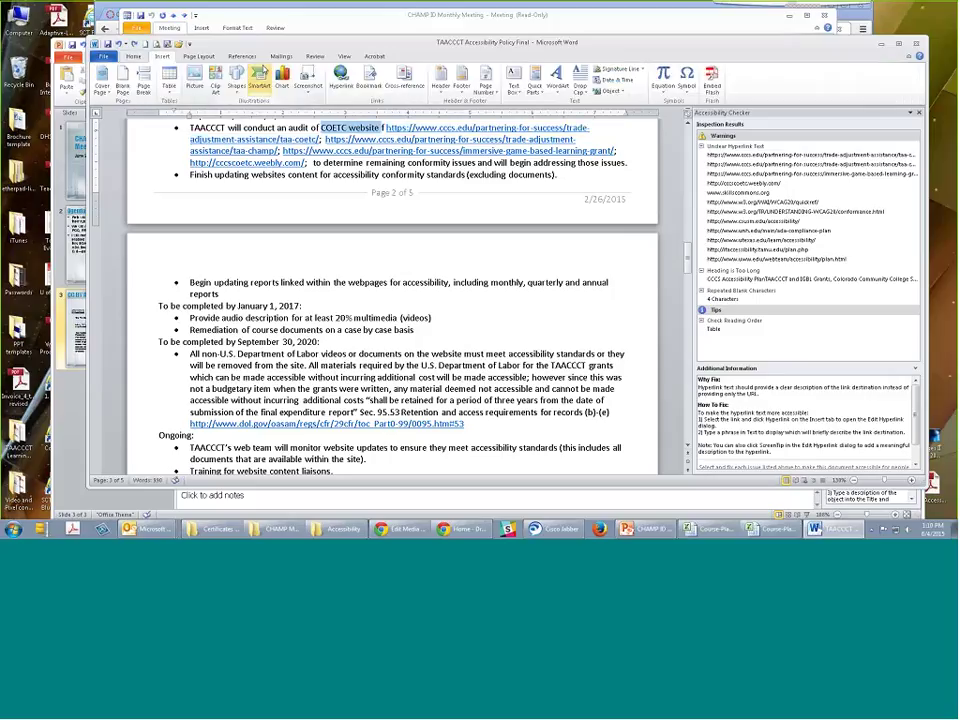
{"action": "left_click", "coordinate": [341, 79]}
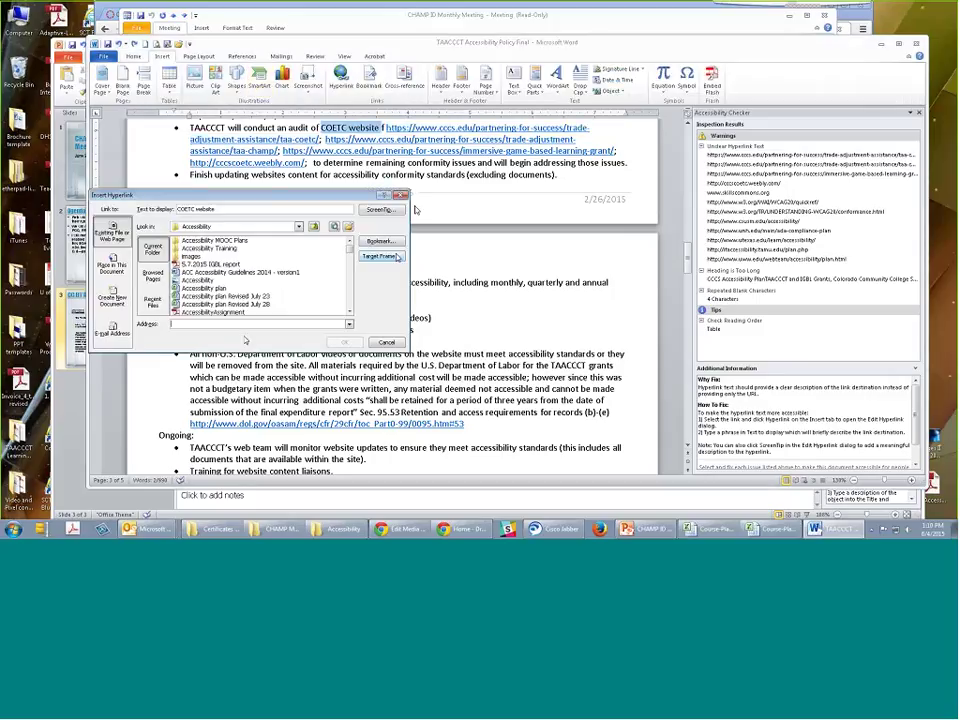
{"action": "key", "text": "ctrl+v"}
{"action": "key", "text": "Return"}
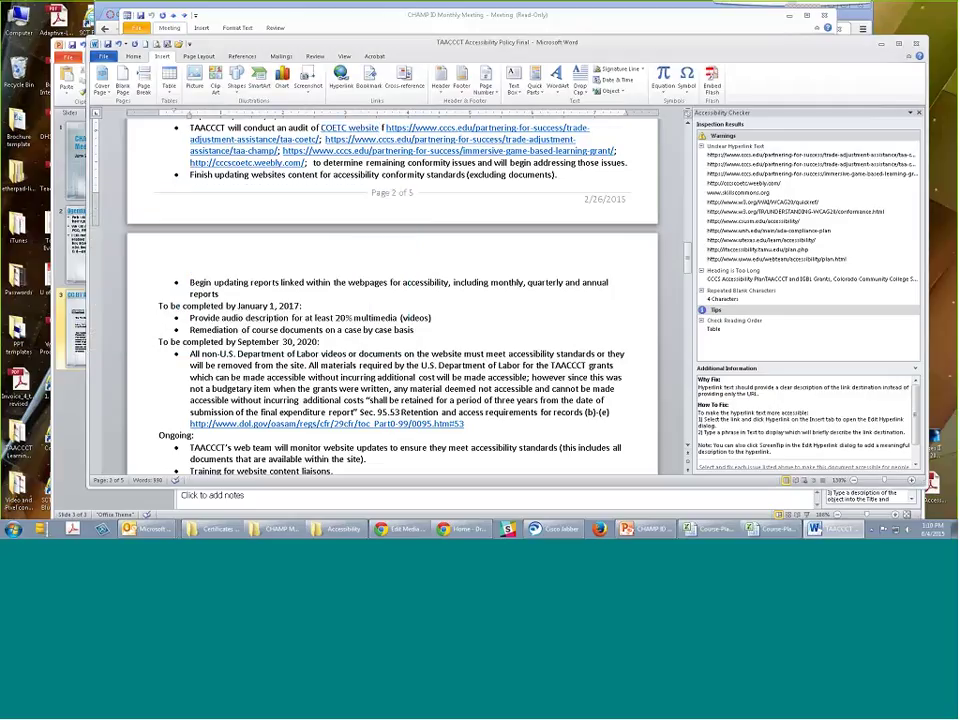
{"action": "key", "text": "BackSpace"}
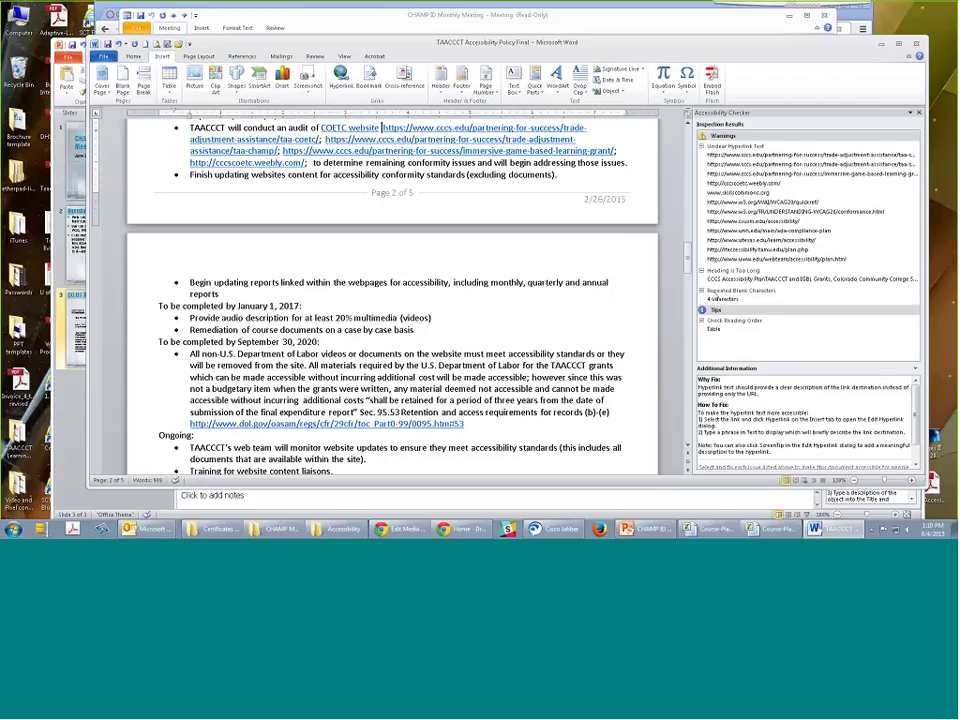
- Locate the flagged repeated blank characters on the last page and delete the empty space after "for records (b)-(e)"
{"action": "left_click", "coordinate": [724, 298]}
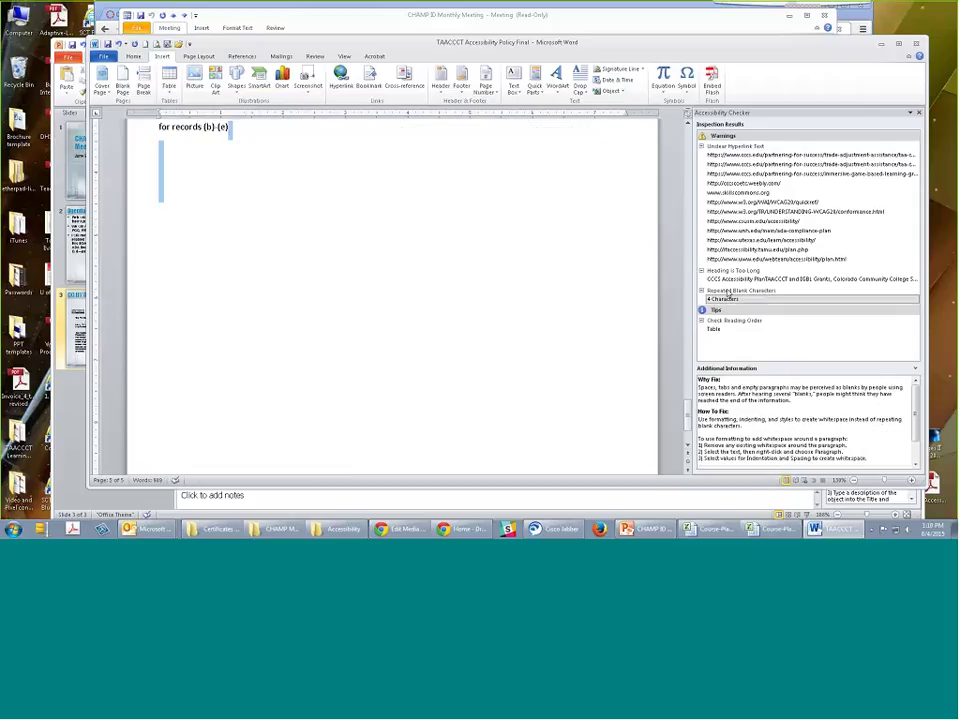
{"action": "left_click", "coordinate": [237, 133]}
{"action": "left_click_drag", "start_coordinate": [237, 133], "coordinate": [246, 198]}
{"action": "key", "text": "Delete"}
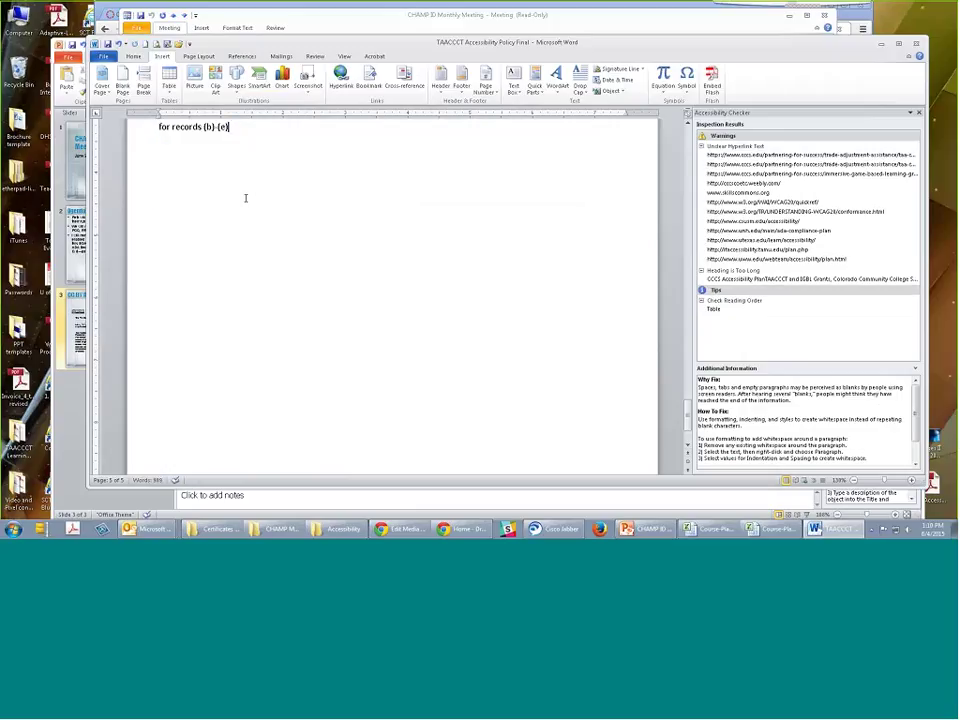
- Examine the table flagged under Check Reading Order in the page footer
{"action": "left_click", "coordinate": [714, 309]}
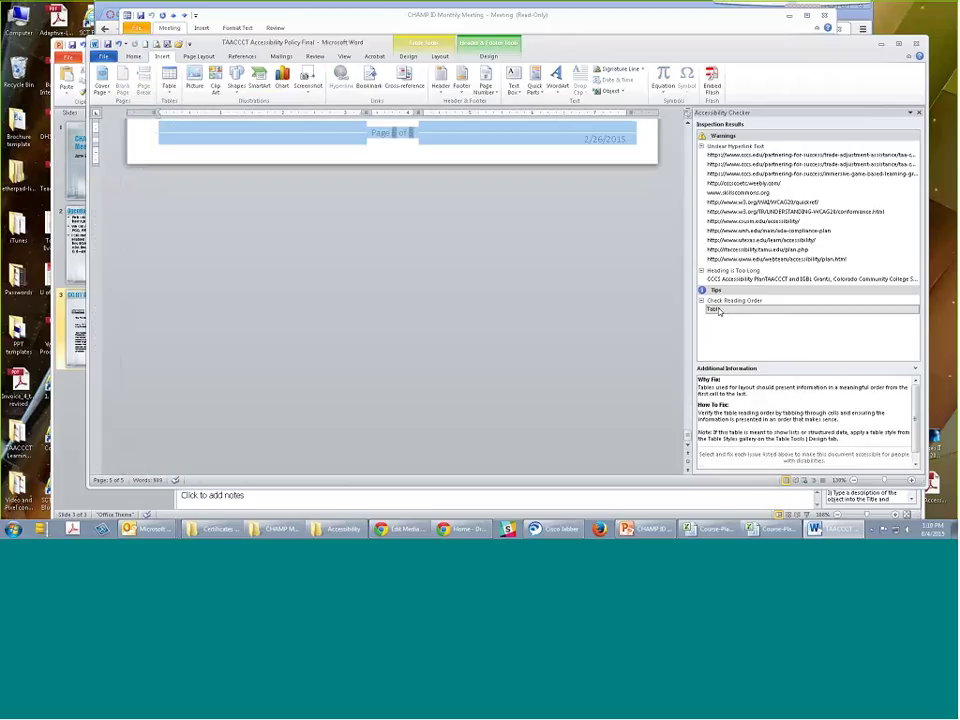
{"action": "scroll", "coordinate": [426, 302], "scroll_direction": "up", "scroll_amount": 1}
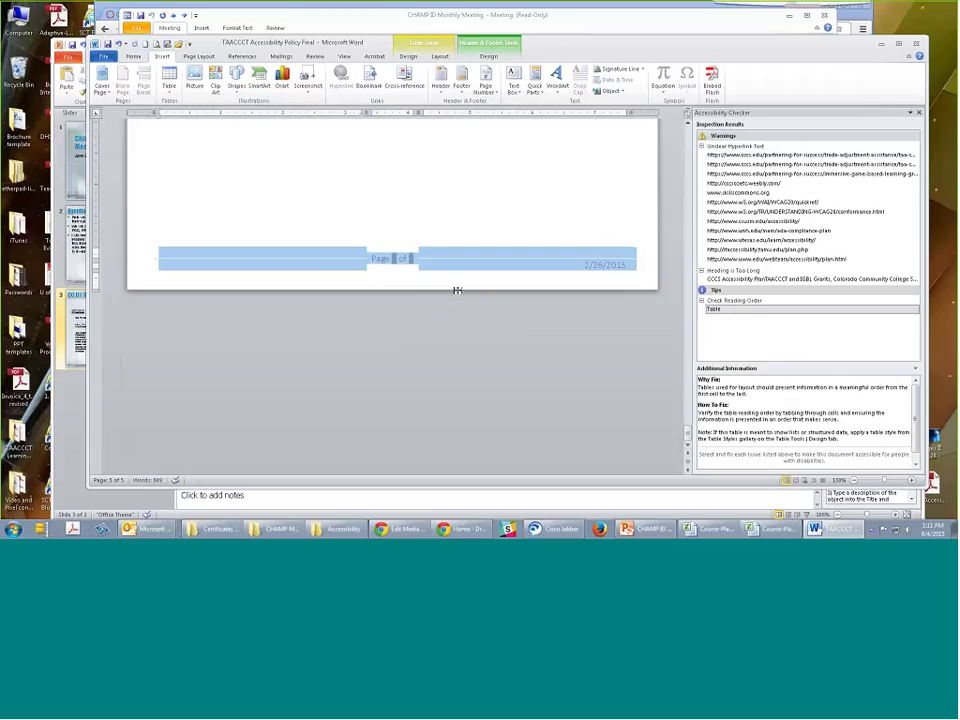
- Locate the heading flagged as too long and insert a page break before "TAACCCT and IGBL Grants, Colorado Community College System"
{"action": "left_click", "coordinate": [752, 279]}
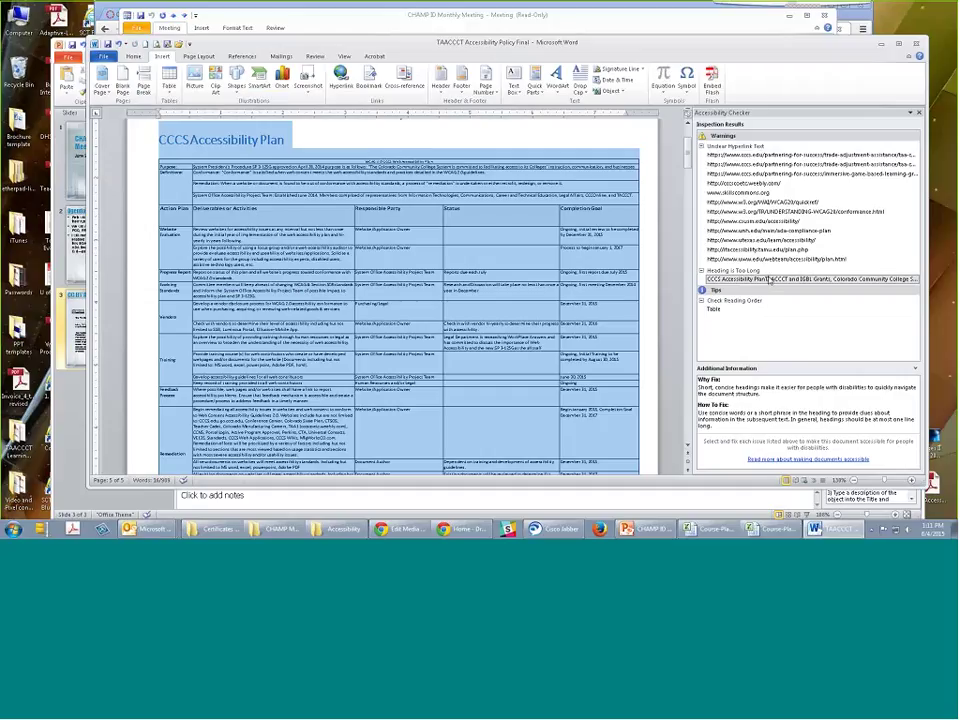
{"action": "left_click", "coordinate": [264, 140]}
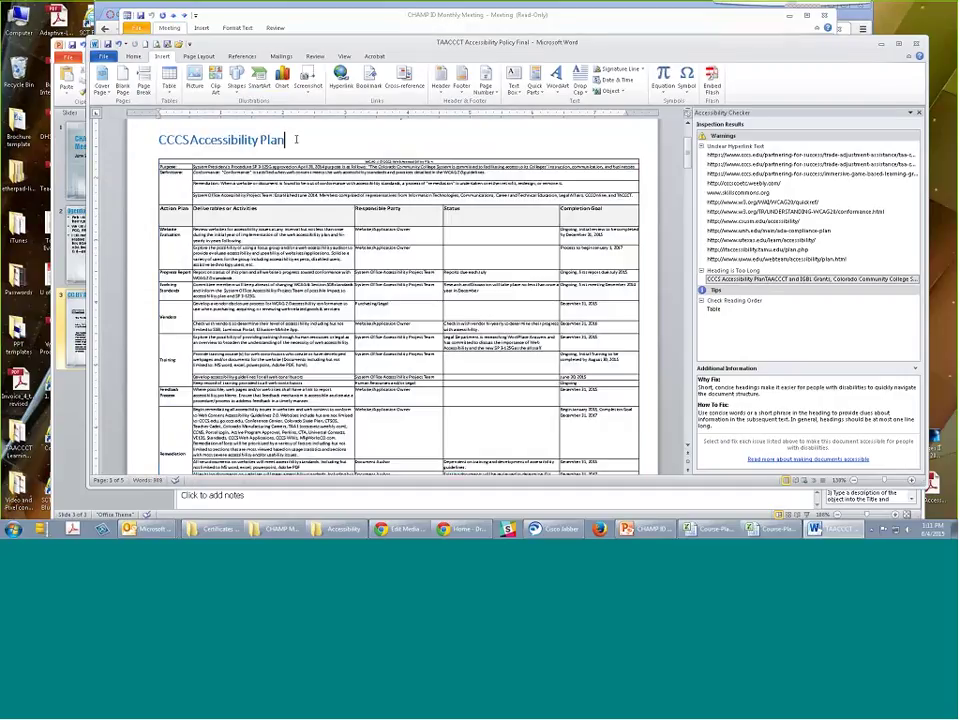
{"action": "scroll", "coordinate": [304, 141], "scroll_direction": "down", "scroll_amount": 3}
{"action": "scroll", "coordinate": [295, 138], "scroll_direction": "down", "scroll_amount": 5}
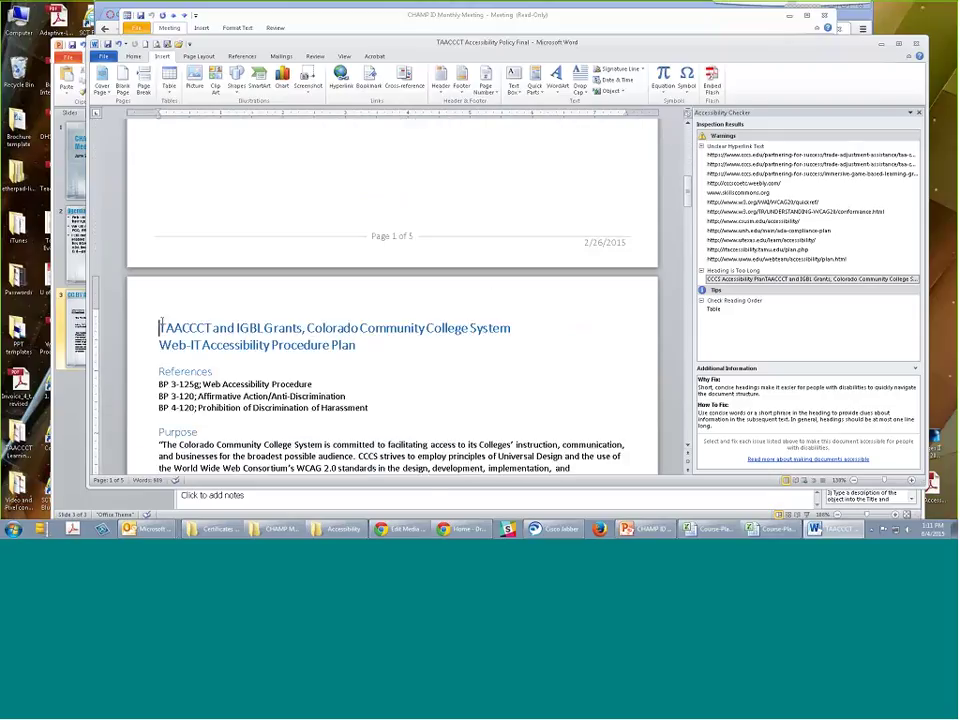
{"action": "left_click", "coordinate": [143, 83]}
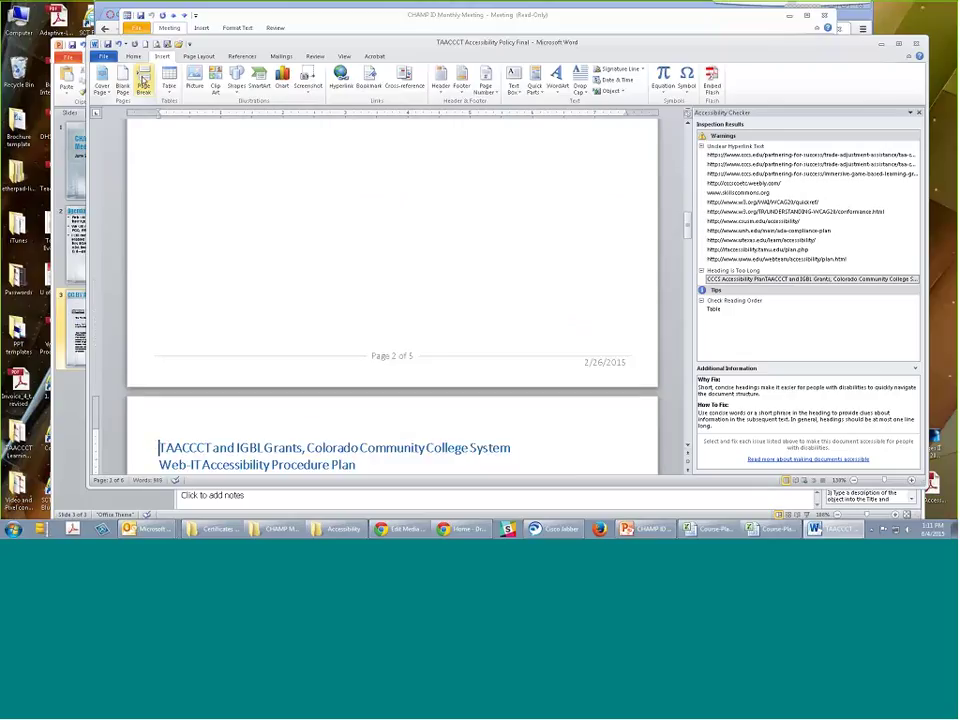
- Undo the last formatting change to the "TAACCCT and IGBL Grants, Colorado Community College System" heading
{"action": "key", "text": "ctrl+z"}
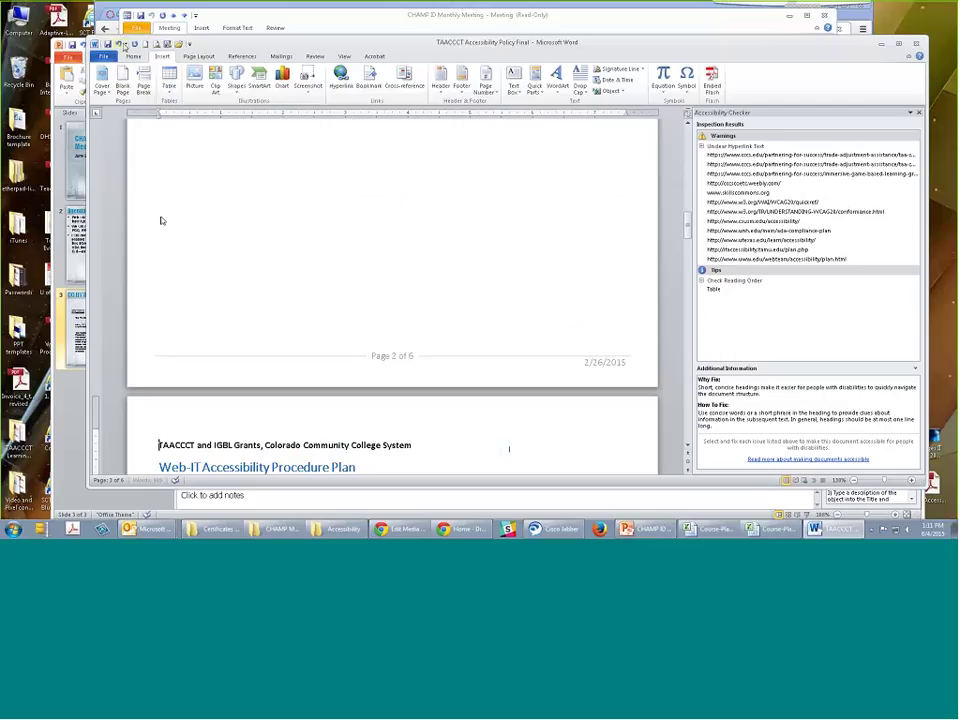
{"action": "key", "text": "ctrl+z"}
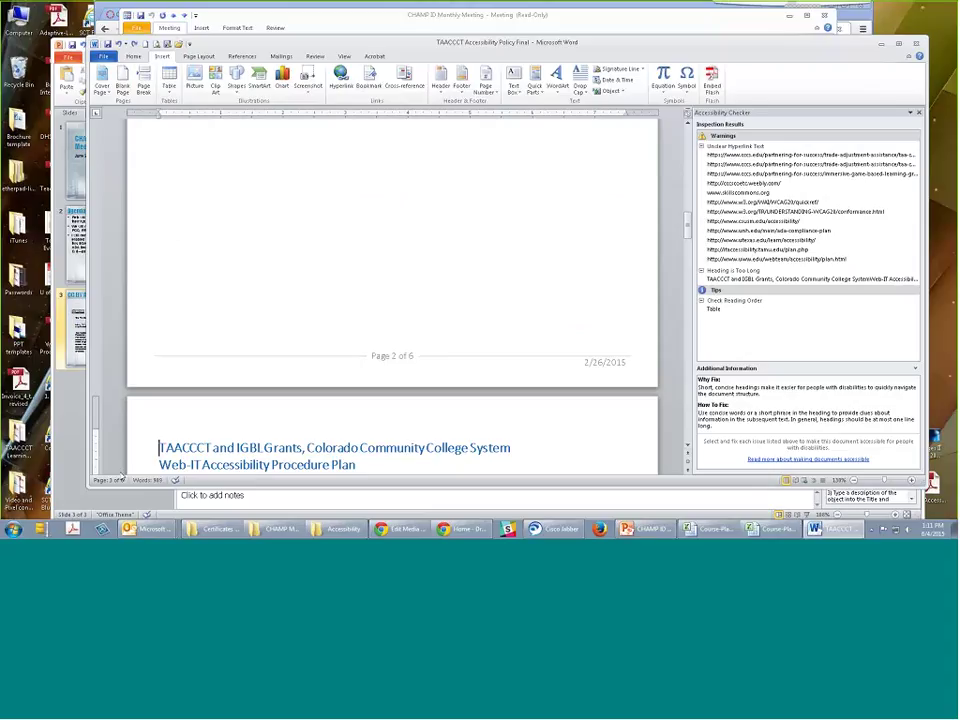
{"action": "right_click", "coordinate": [160, 449]}
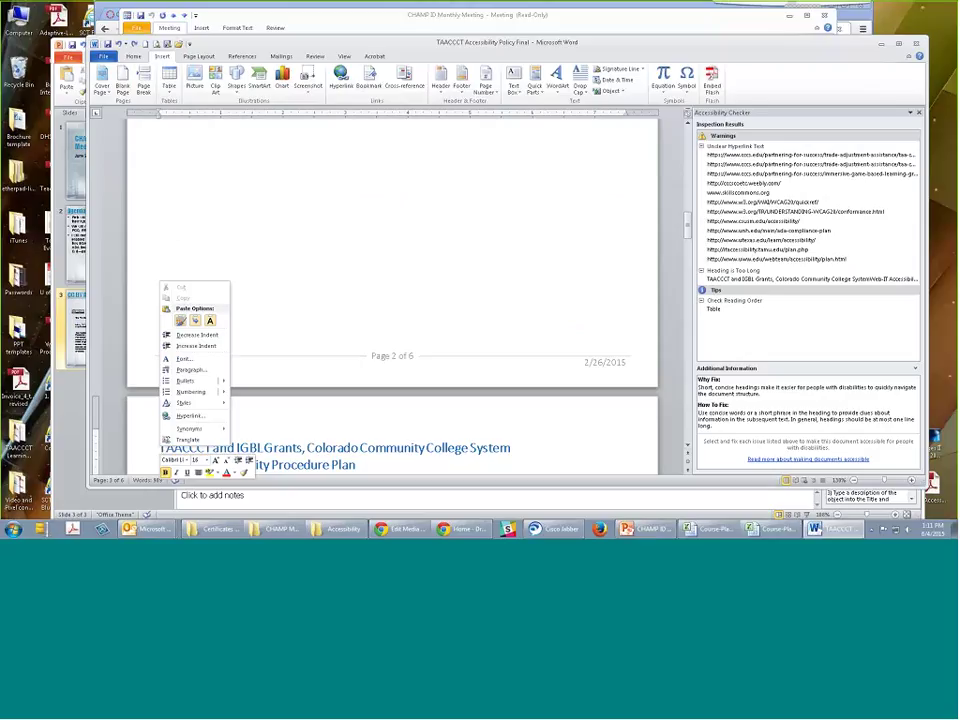
{"action": "key", "text": "Escape"}
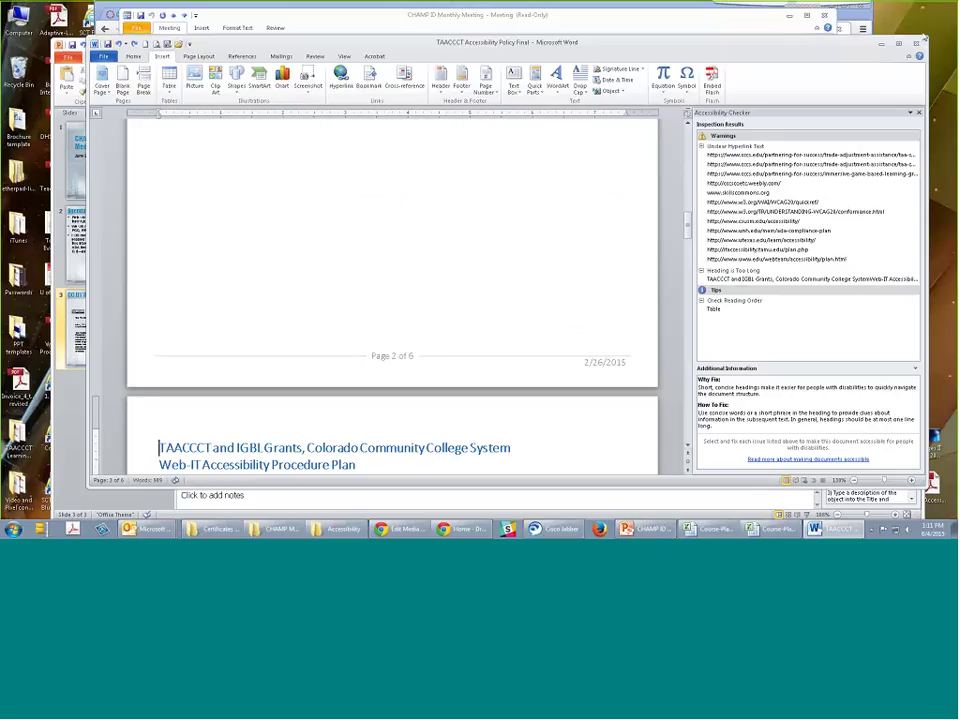
- Close the TAACCCT Accessibility Policy Final document and start a new blank Word document
{"action": "left_click", "coordinate": [916, 45]}
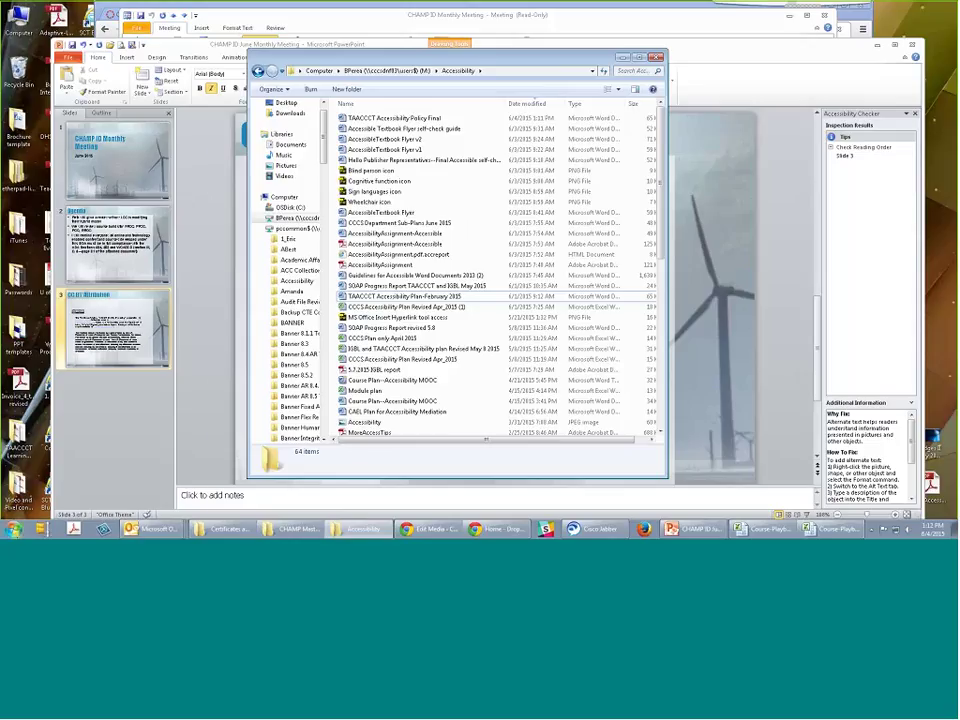
{"action": "left_click", "coordinate": [13, 529]}
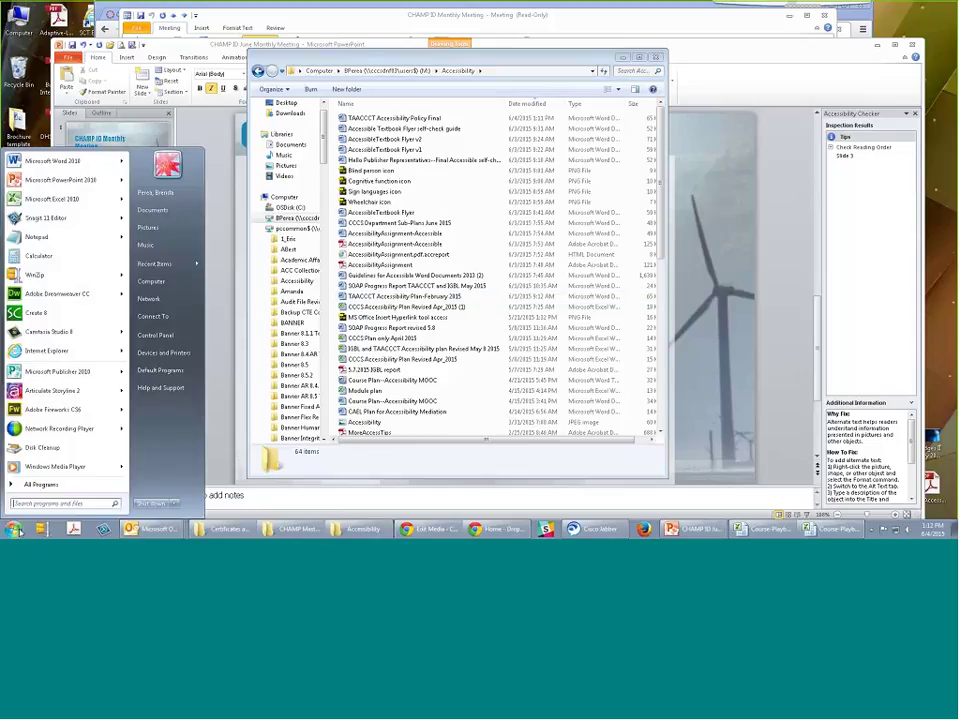
{"action": "left_click", "coordinate": [60, 160]}
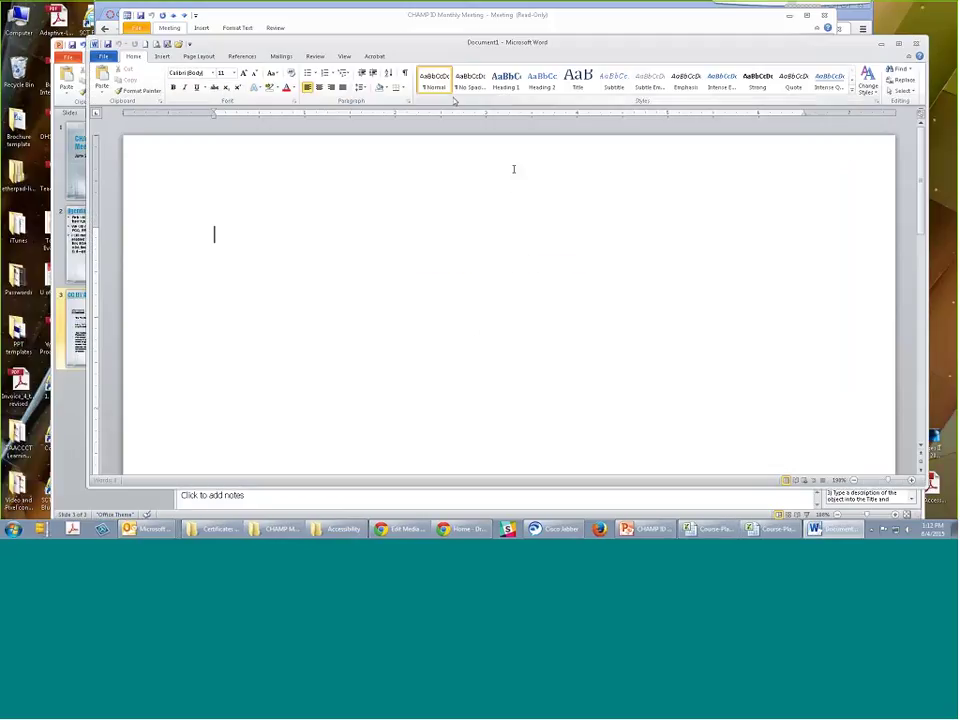
- Enter the placeholder text "F;lgf;dlfkg';sdlfkg" in the blank document and format it as Heading 1
{"action": "type", "text": "F;lgf;dlf"}
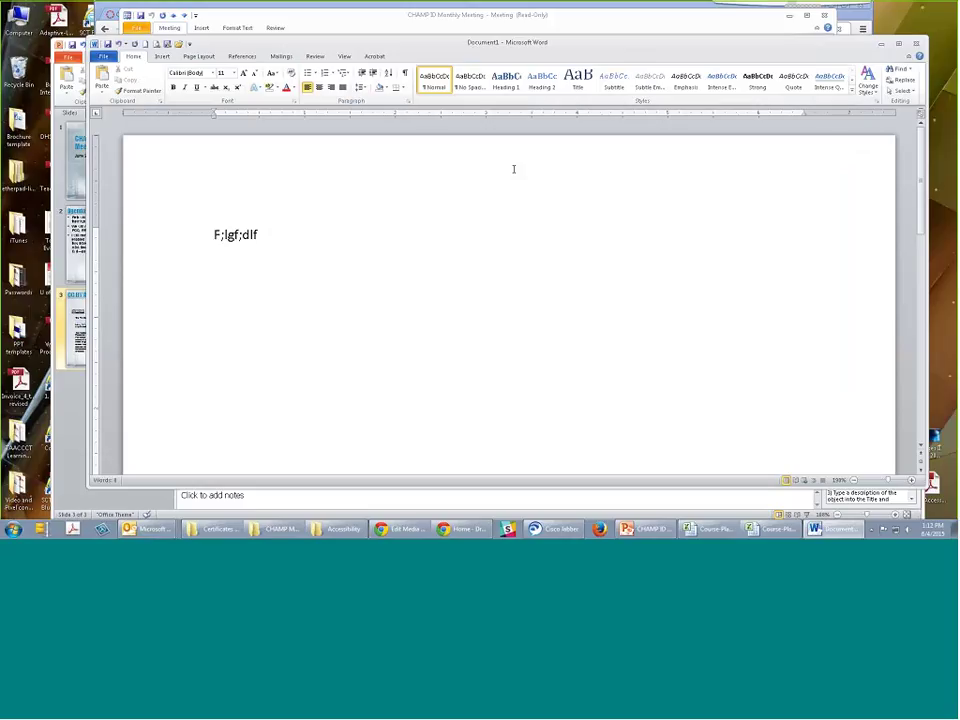
{"action": "type", "text": "kg';sdlfkg"}
{"action": "left_click", "coordinate": [190, 241]}
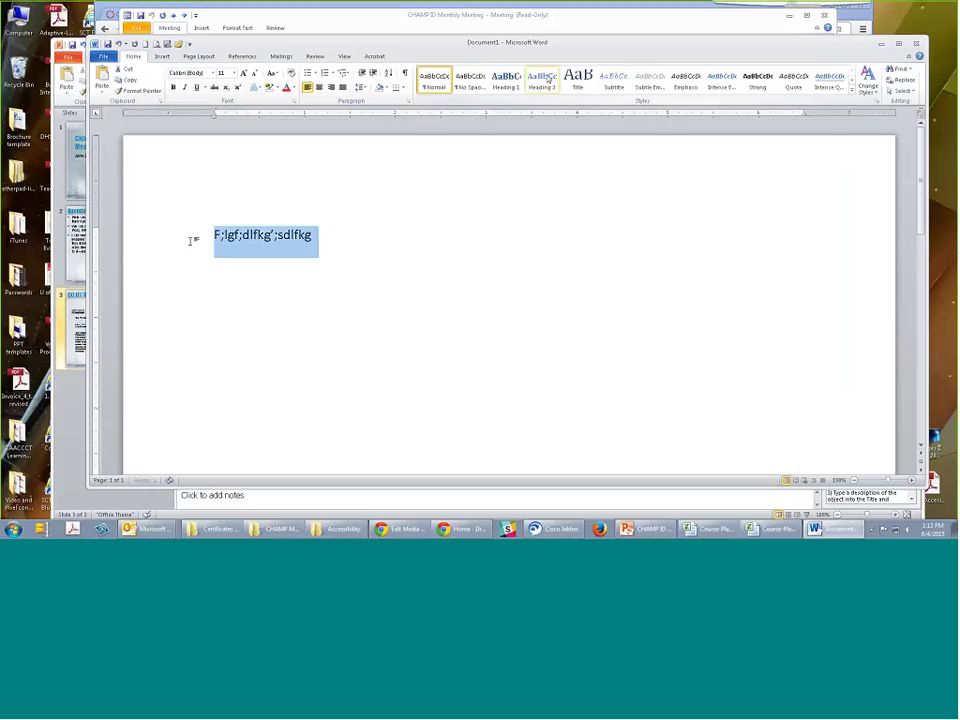
{"action": "left_click", "coordinate": [506, 80]}
{"action": "left_click", "coordinate": [429, 260]}
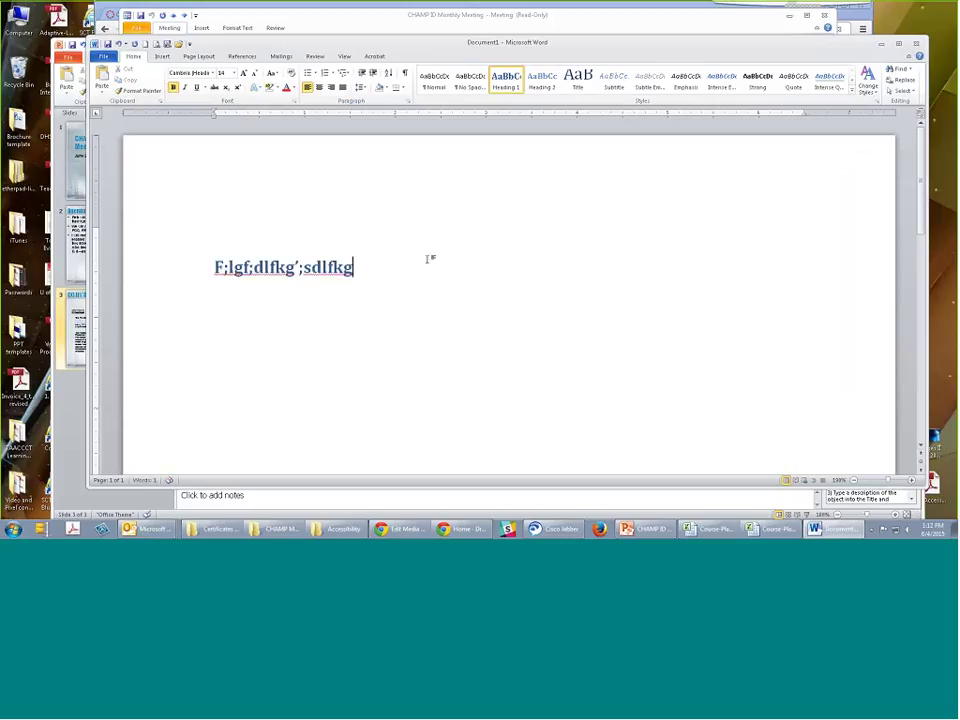
- Choose PDF as the format for saving the document, examine the PDF options for accessibility structure tags, and cancel the save
{"action": "left_click", "coordinate": [112, 57]}
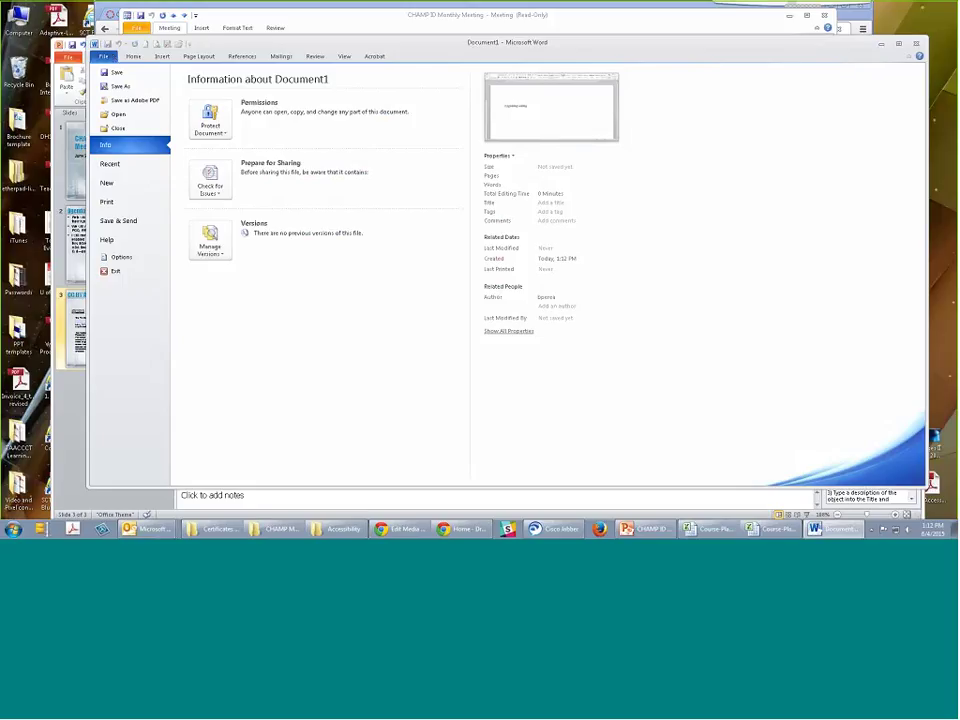
{"action": "left_click", "coordinate": [124, 205]}
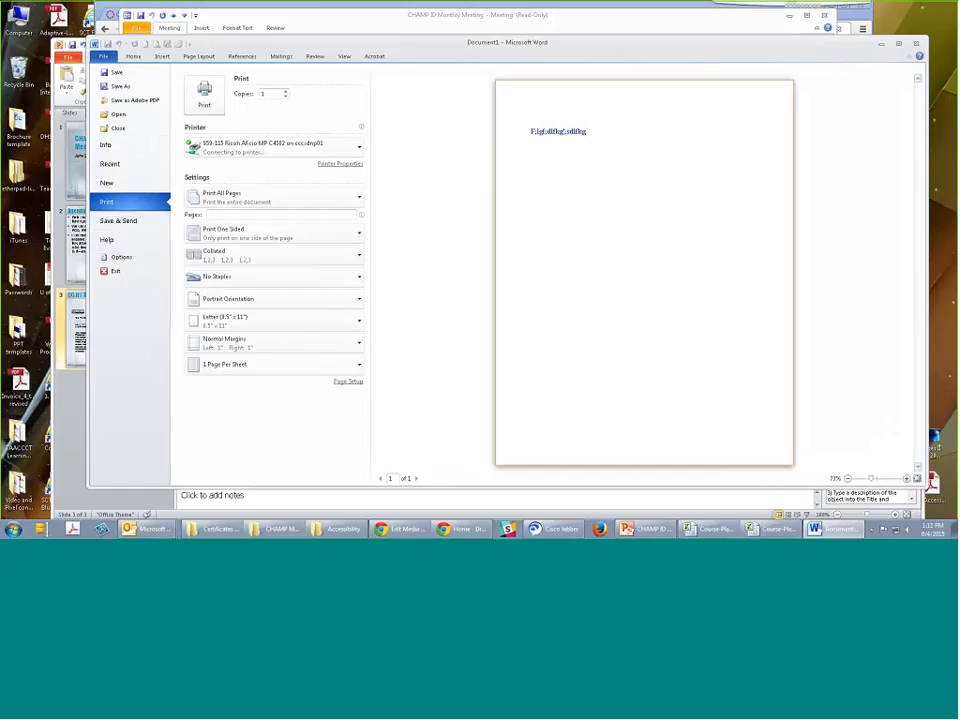
{"action": "left_click", "coordinate": [121, 87]}
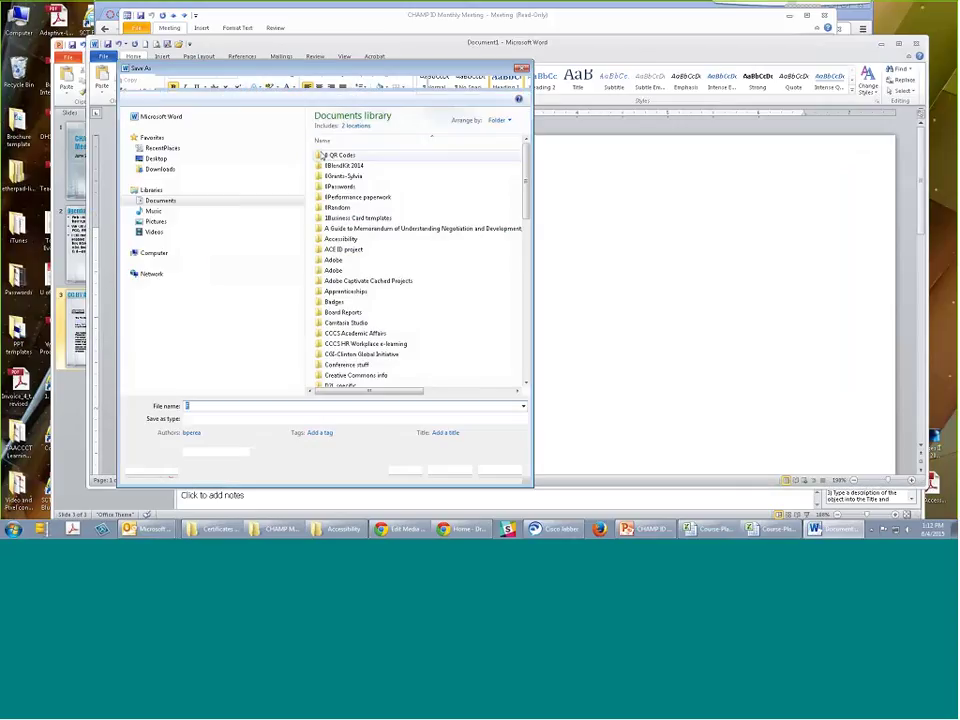
{"action": "left_click_drag", "start_coordinate": [533, 439], "coordinate": [659, 433]}
{"action": "left_click", "coordinate": [372, 419]}
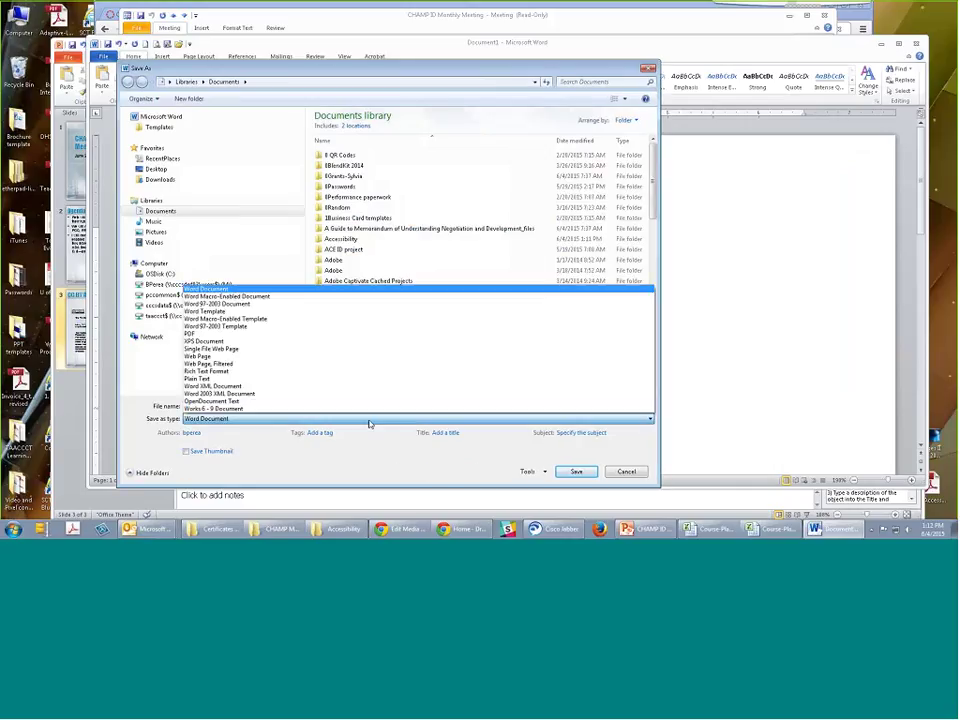
{"action": "left_click", "coordinate": [190, 333]}
{"action": "left_click", "coordinate": [345, 453]}
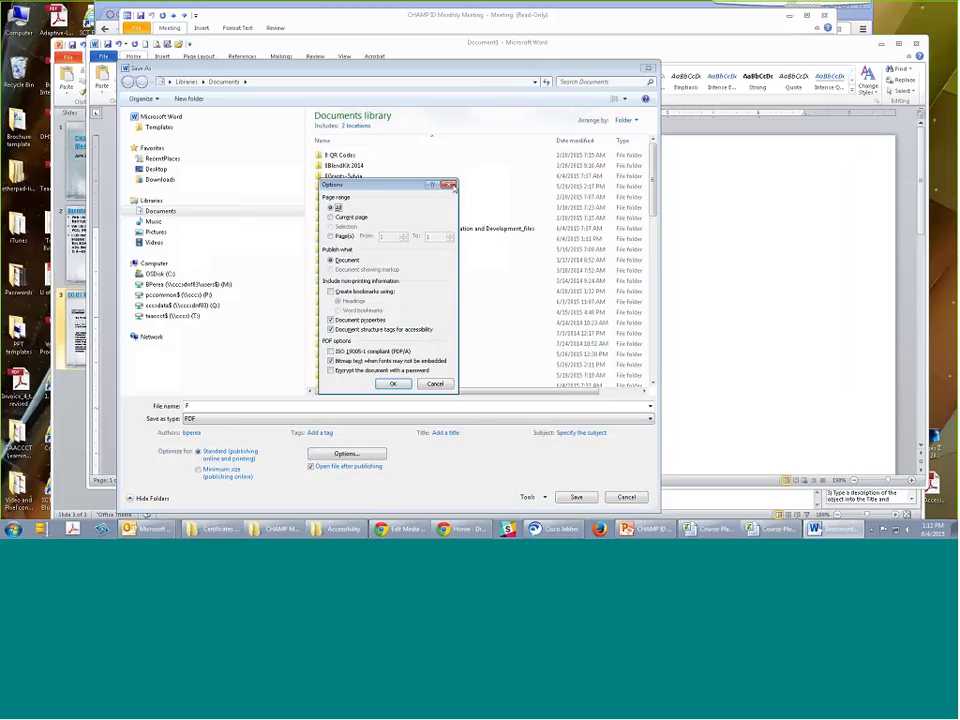
{"action": "left_click", "coordinate": [453, 185]}
{"action": "left_click", "coordinate": [649, 69]}
{"action": "left_click", "coordinate": [648, 69]}
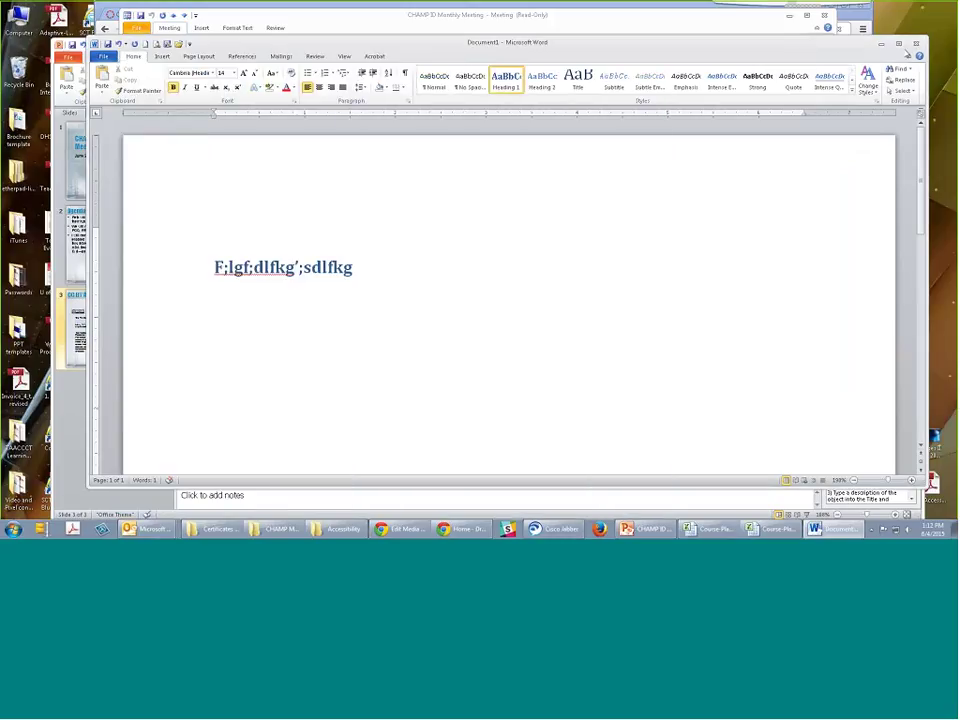
- Close the practice document without saving its changes
{"action": "left_click", "coordinate": [918, 45]}
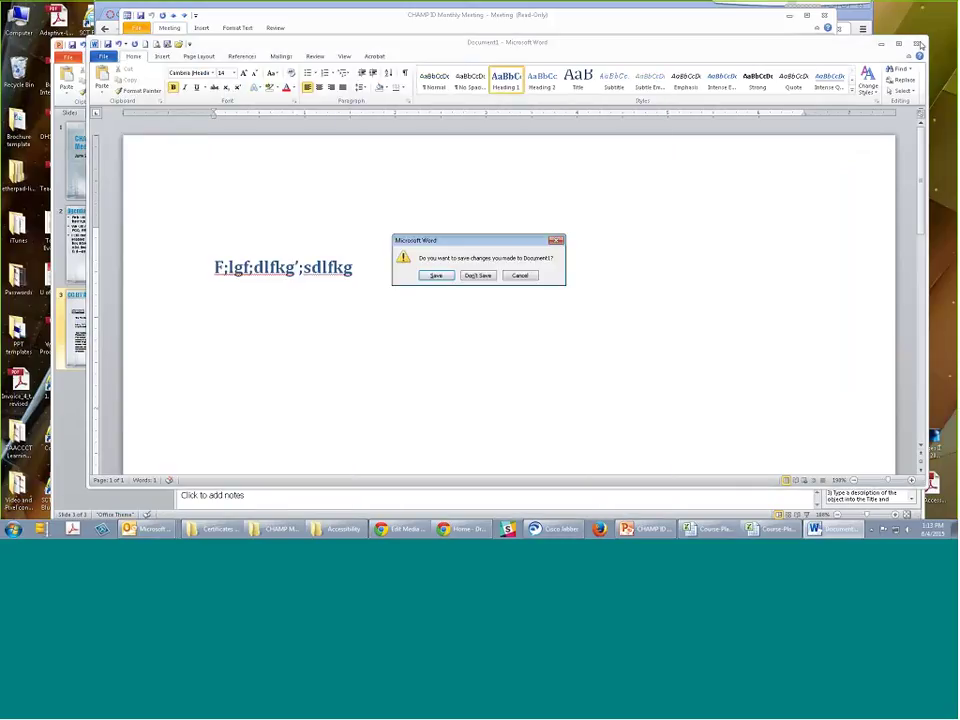
{"action": "left_click", "coordinate": [478, 275]}
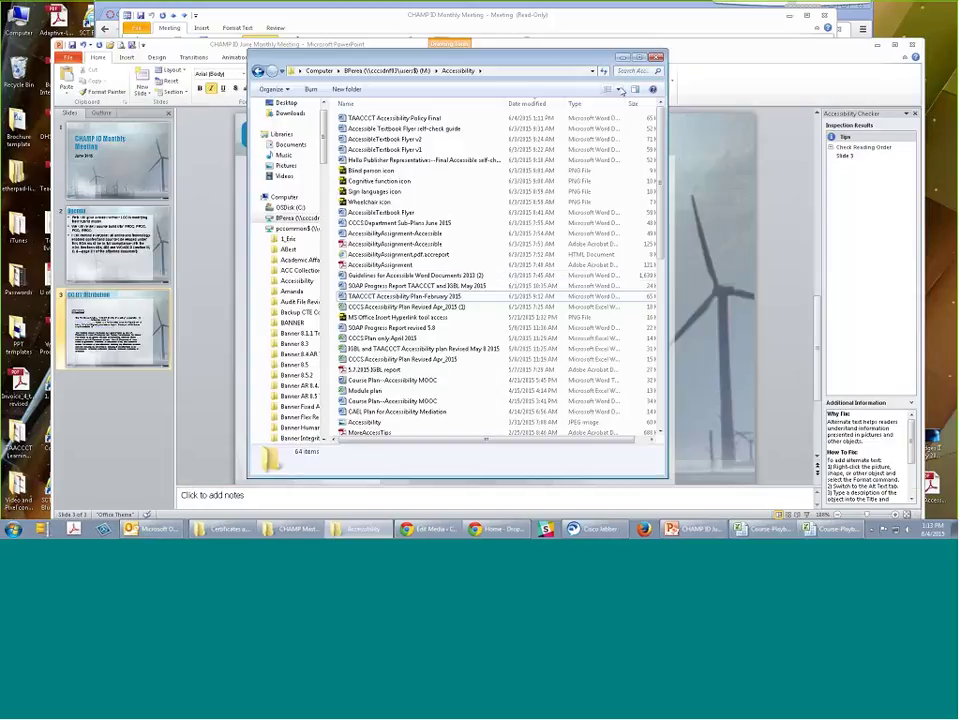
- Switch to the CHAMP ID June Monthly Meeting presentation in PowerPoint and read the fix guidance for Slide 3 under Check Reading Order
{"action": "left_click", "coordinate": [623, 58]}
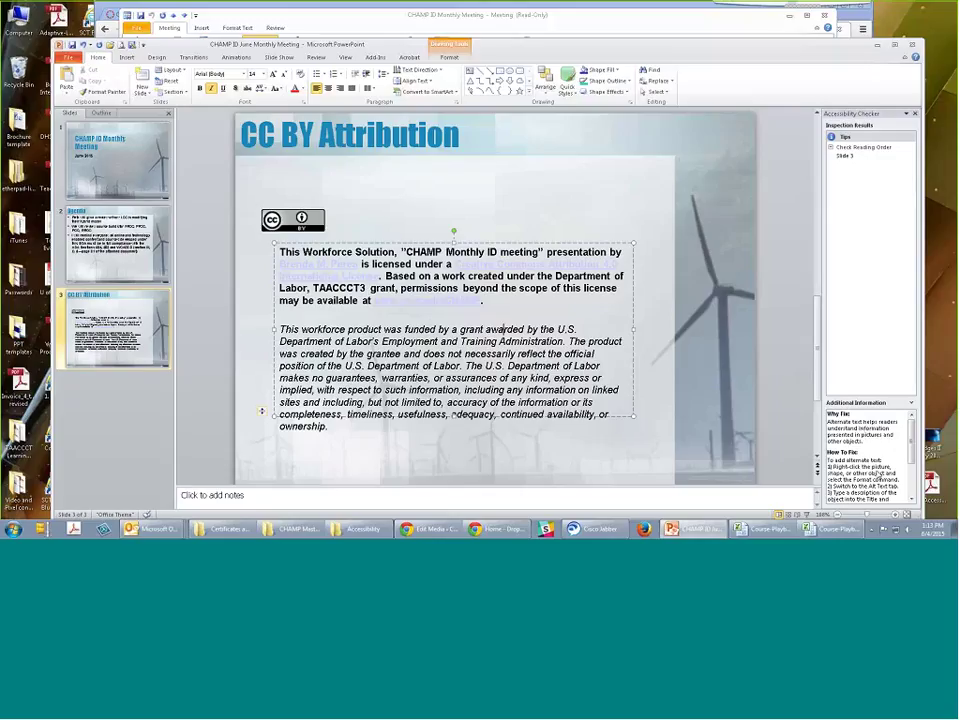
{"action": "left_click", "coordinate": [852, 156]}
{"action": "left_click_drag", "start_coordinate": [911, 438], "coordinate": [912, 465]}
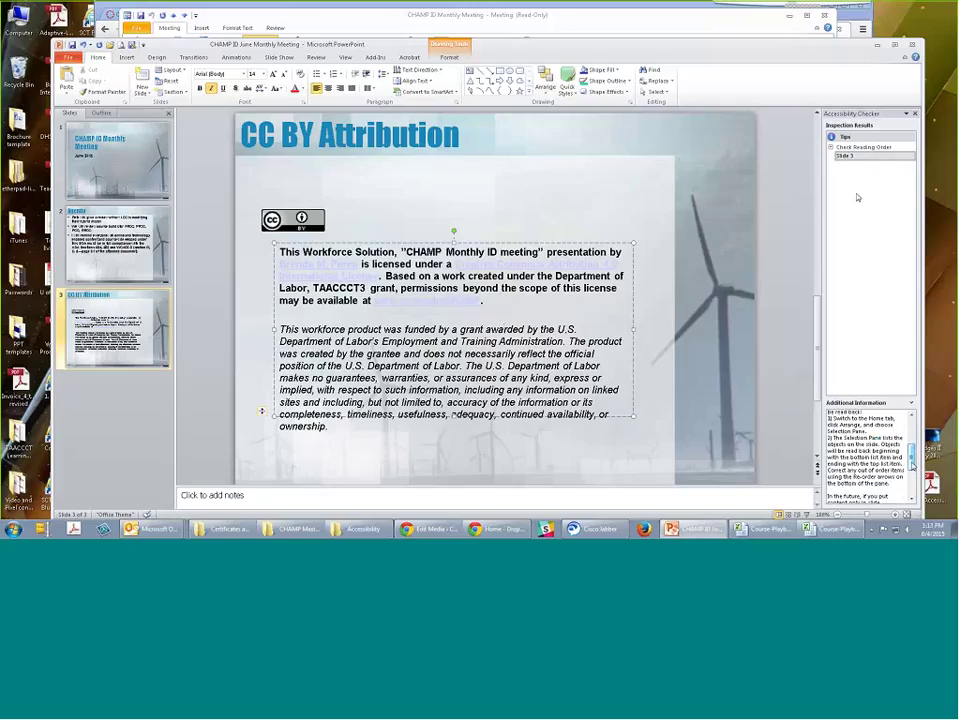